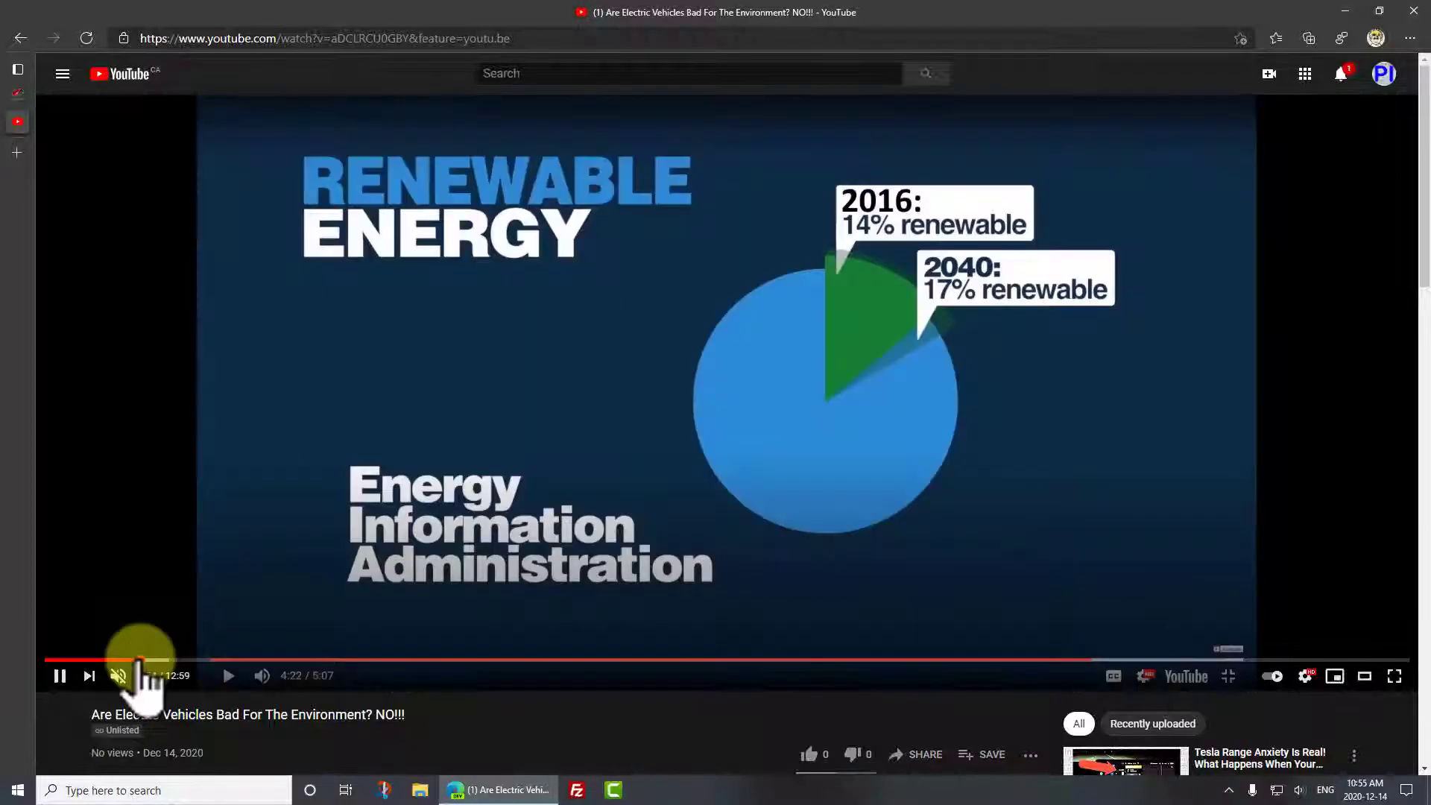
Step: Skip ahead in the unlisted EV video, then go to its YouTube Studio details page
{"action": "left_click", "coordinate": [143, 661]}
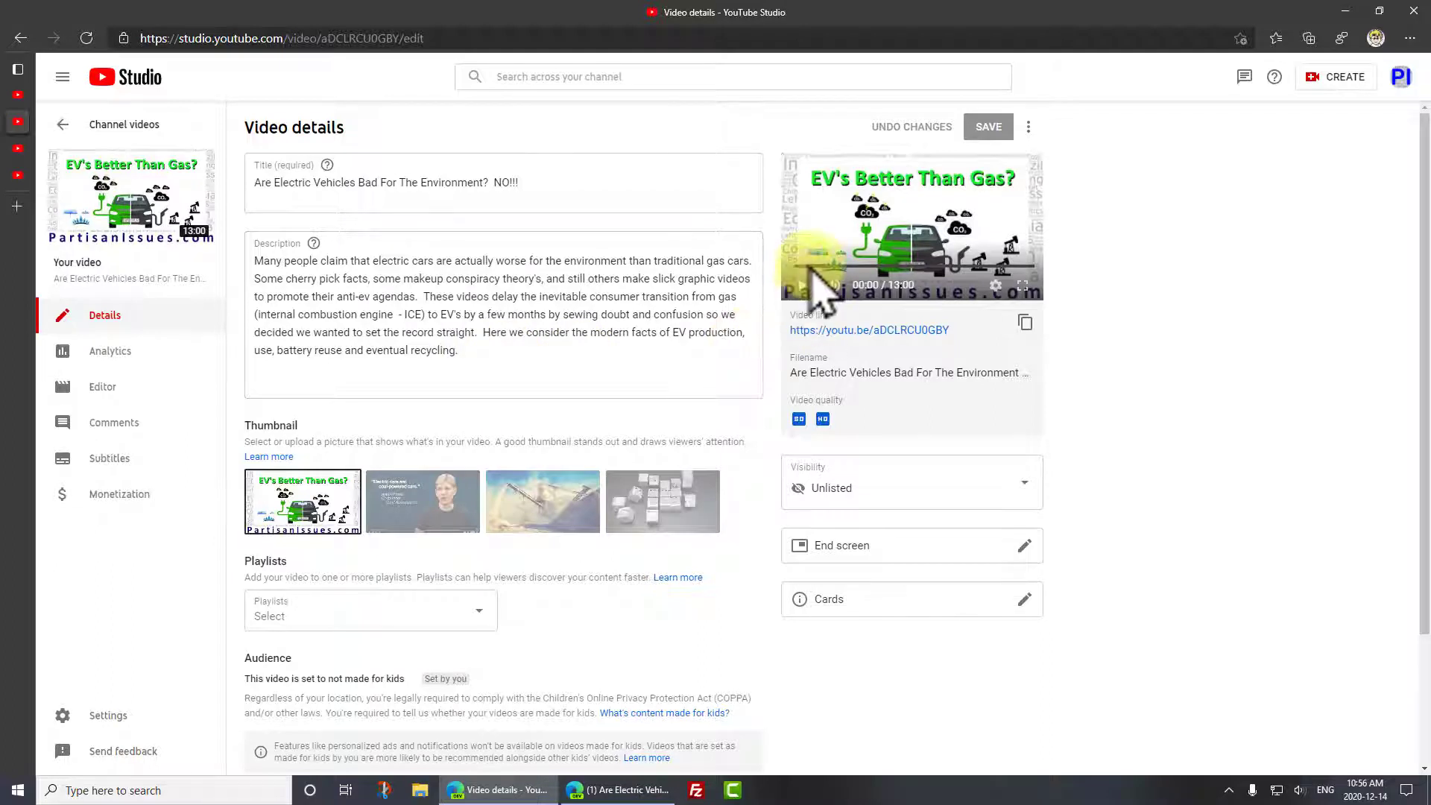
Step: Add blank lines after the description's final sentence, bringing it to 542/5000 characters
{"action": "left_click", "coordinate": [488, 348]}
{"action": "key", "text": "Return"}
{"action": "key", "text": "Return"}
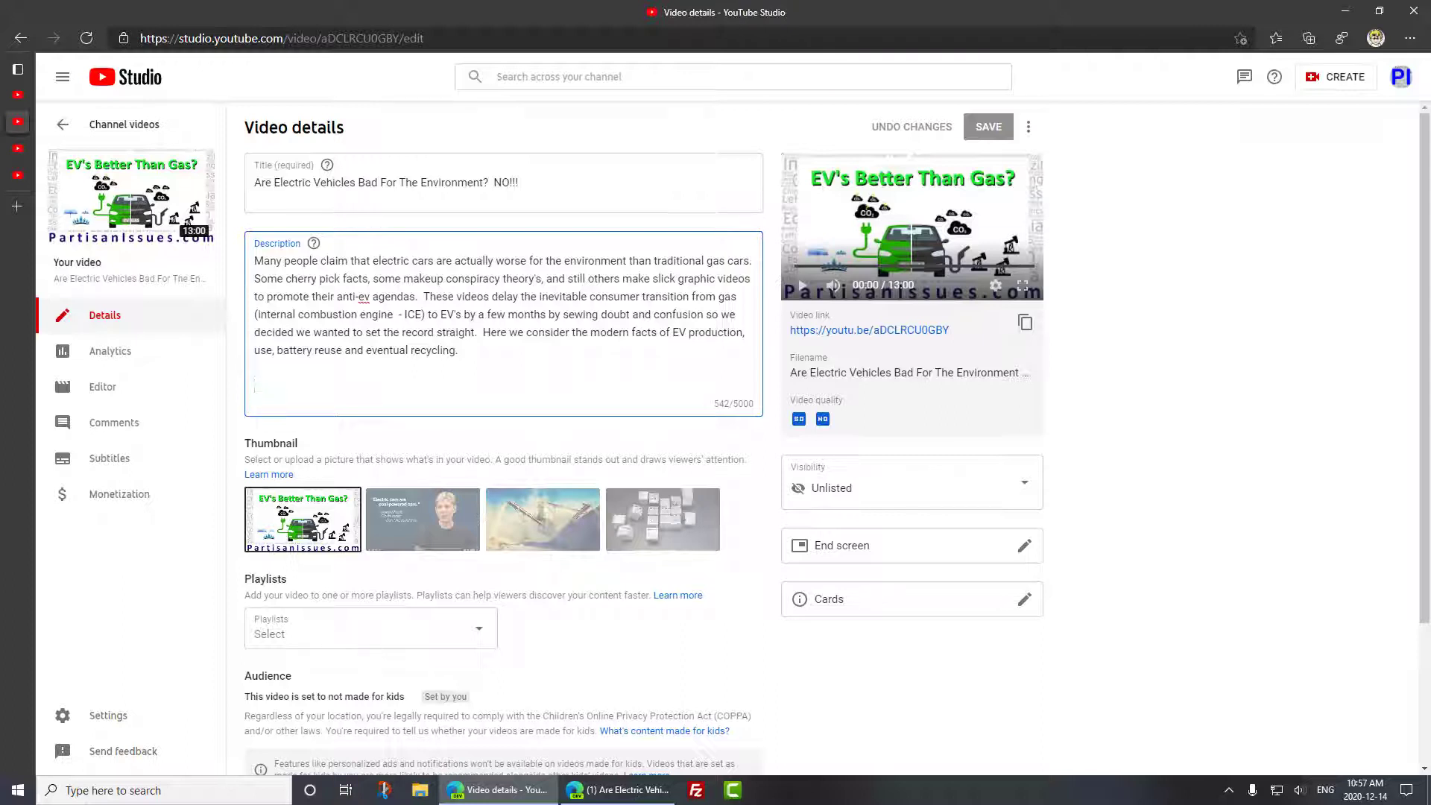
Step: Shrink the Studio window to the left and open the video's public watch page beside it
{"action": "left_click_drag", "start_coordinate": [948, 15], "coordinate": [9, 38]}
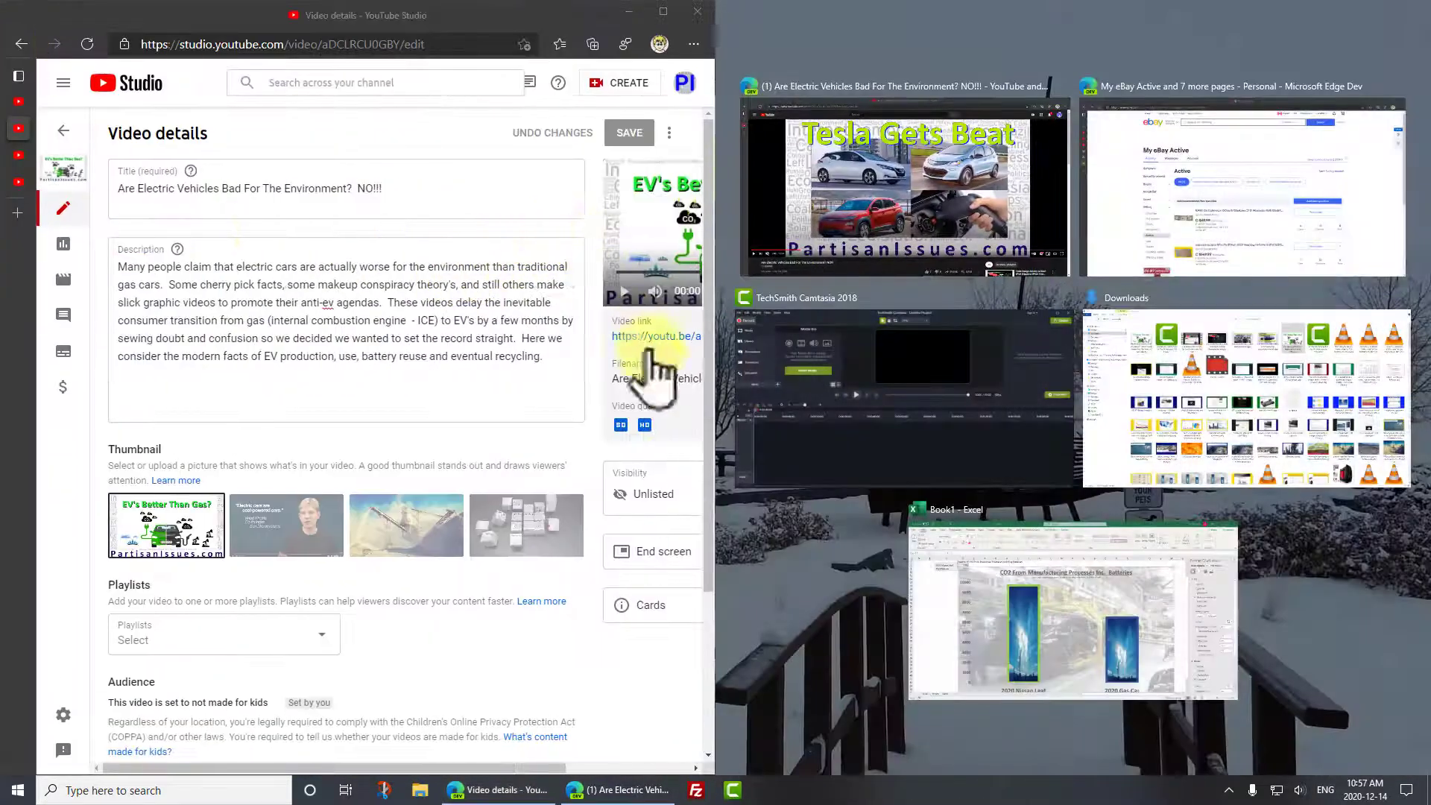
{"action": "left_click", "coordinate": [674, 336]}
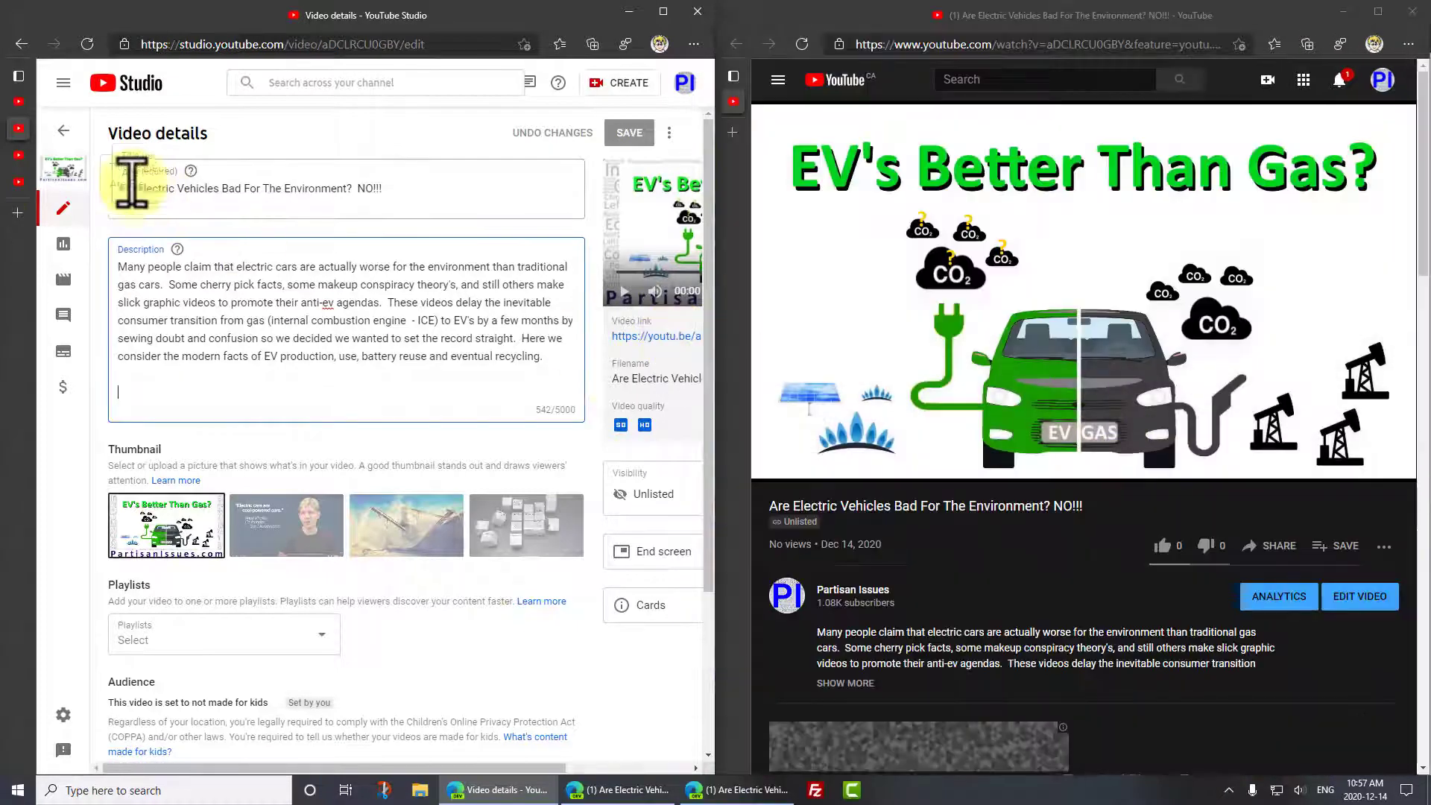
{"action": "left_click", "coordinate": [177, 244]}
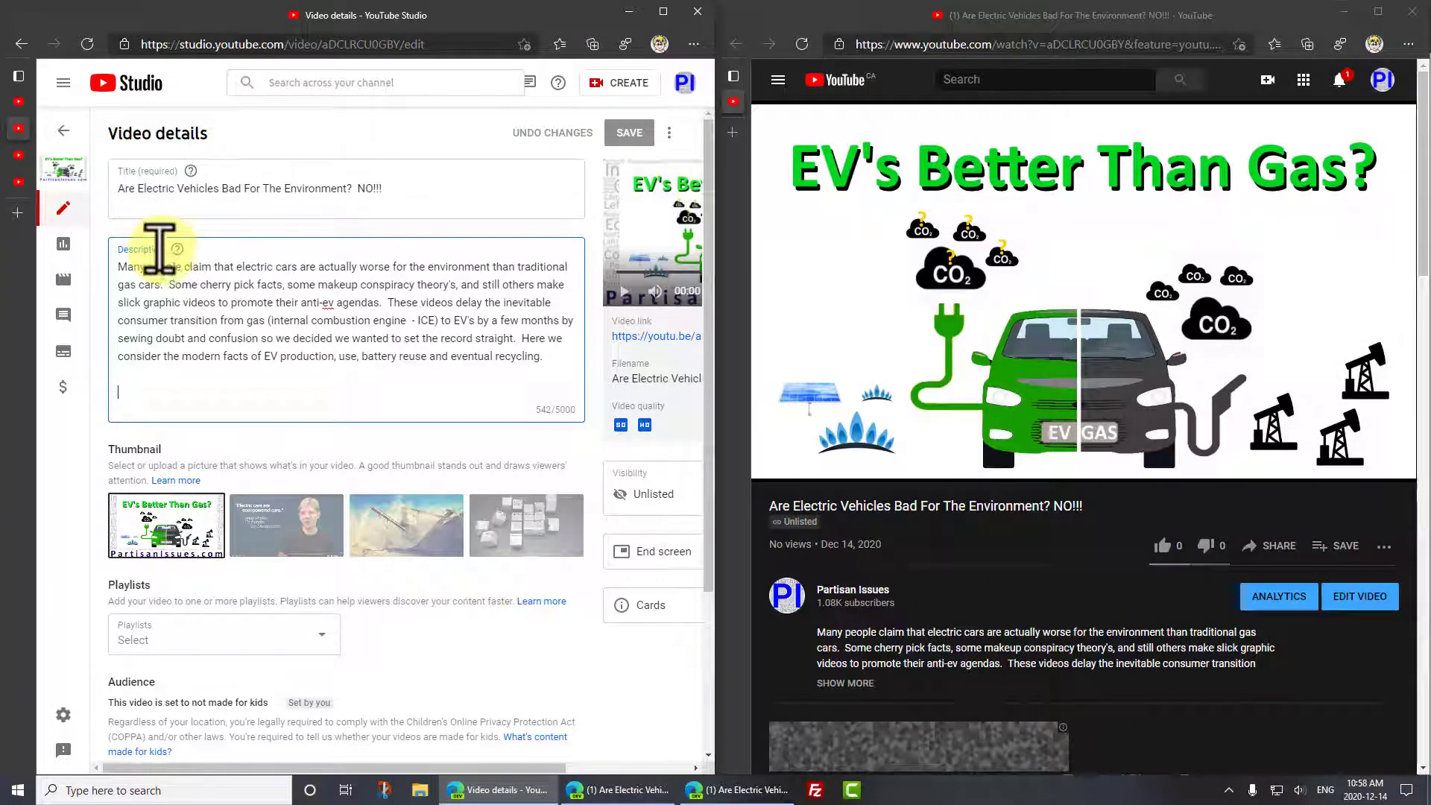
{"action": "left_click_drag", "start_coordinate": [216, 133], "coordinate": [64, 131]}
Step: Leave a single empty line at the end of the description
{"action": "left_click", "coordinate": [216, 302]}
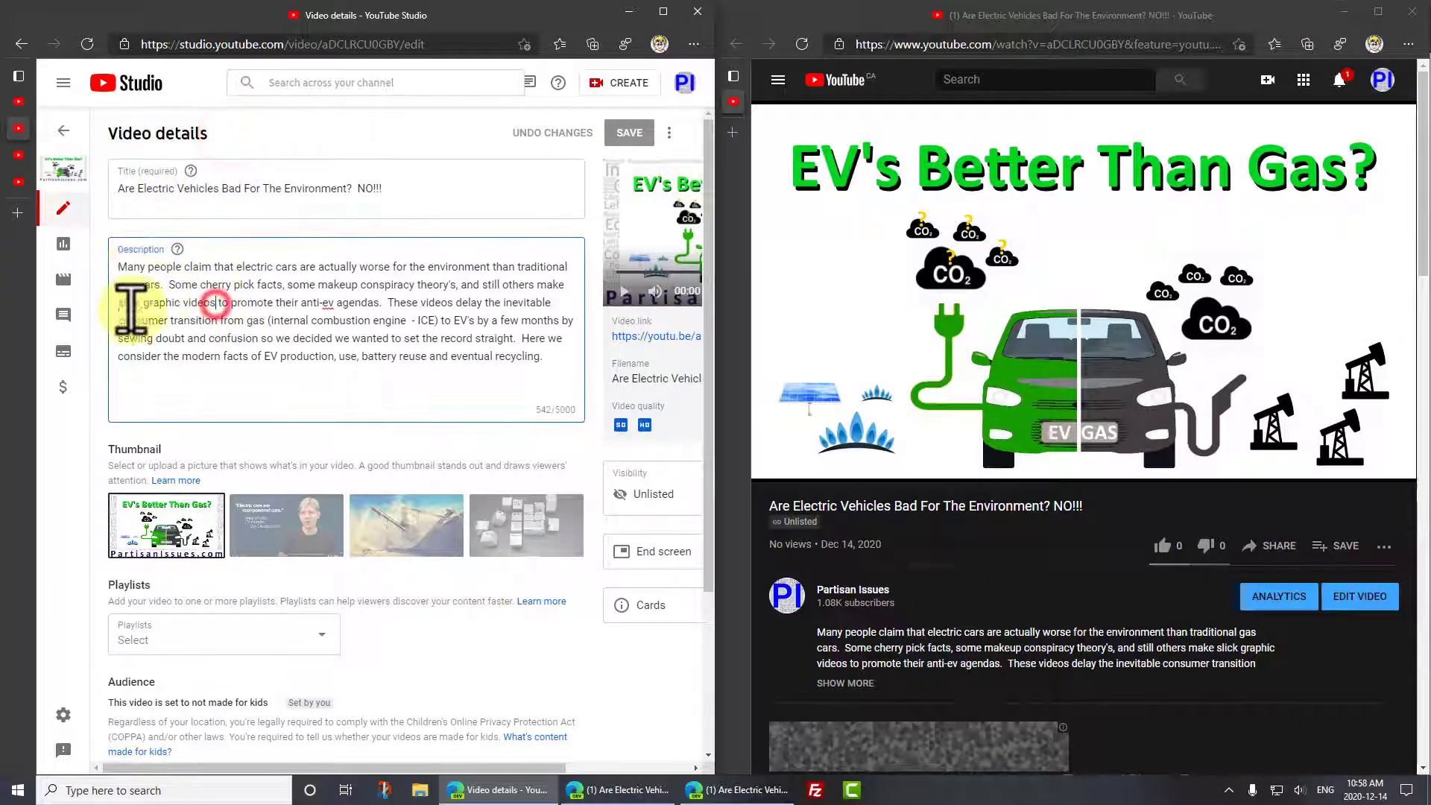
{"action": "left_click", "coordinate": [550, 357]}
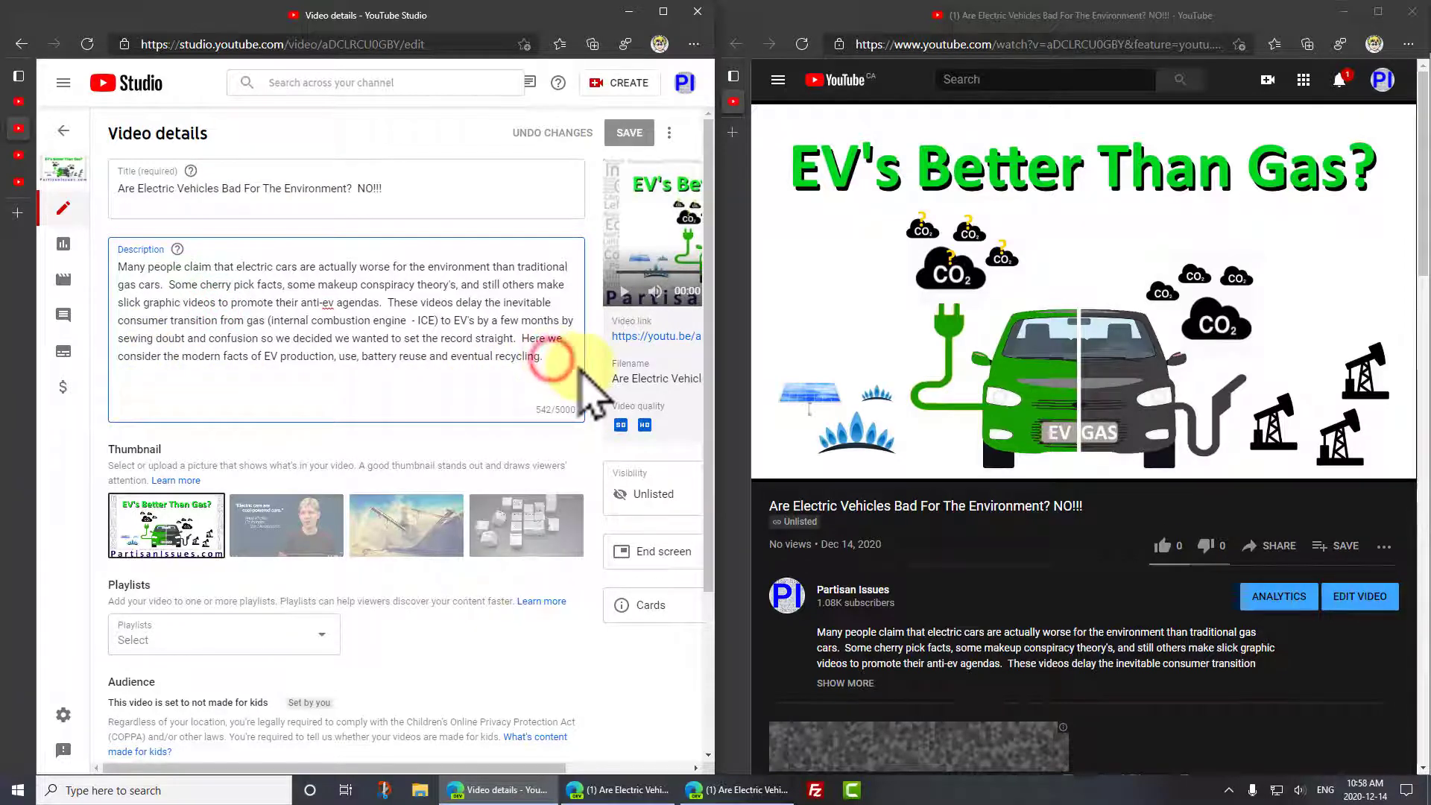
{"action": "key", "text": "Return"}
{"action": "key", "text": "Return"}
{"action": "key", "text": "BackSpace"}
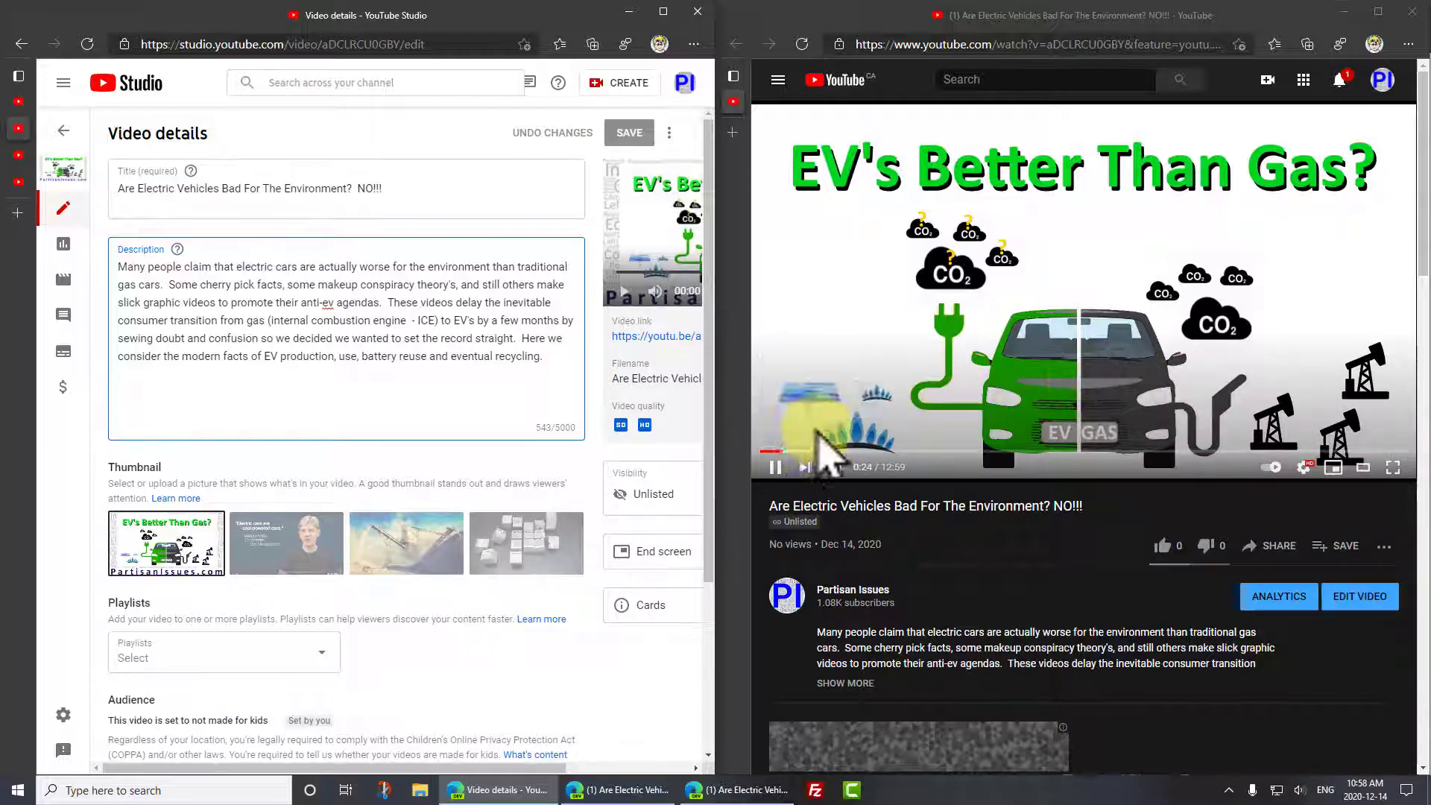
Step: Seek the watch-page video to the 0:12 title image and pause it at 0:14
{"action": "left_click", "coordinate": [781, 451]}
{"action": "left_click", "coordinate": [775, 452]}
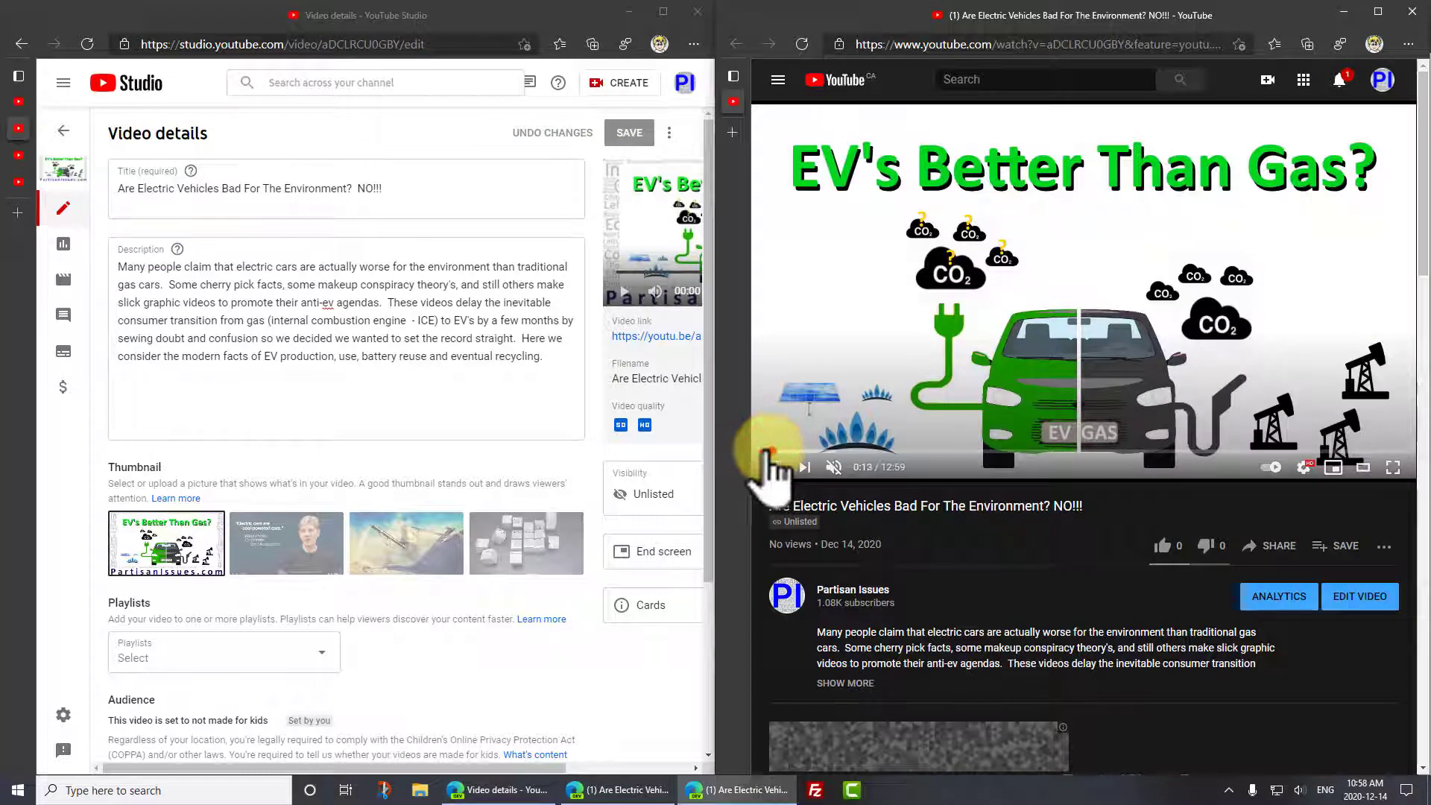
{"action": "left_click", "coordinate": [775, 466]}
{"action": "left_click", "coordinate": [322, 399]}
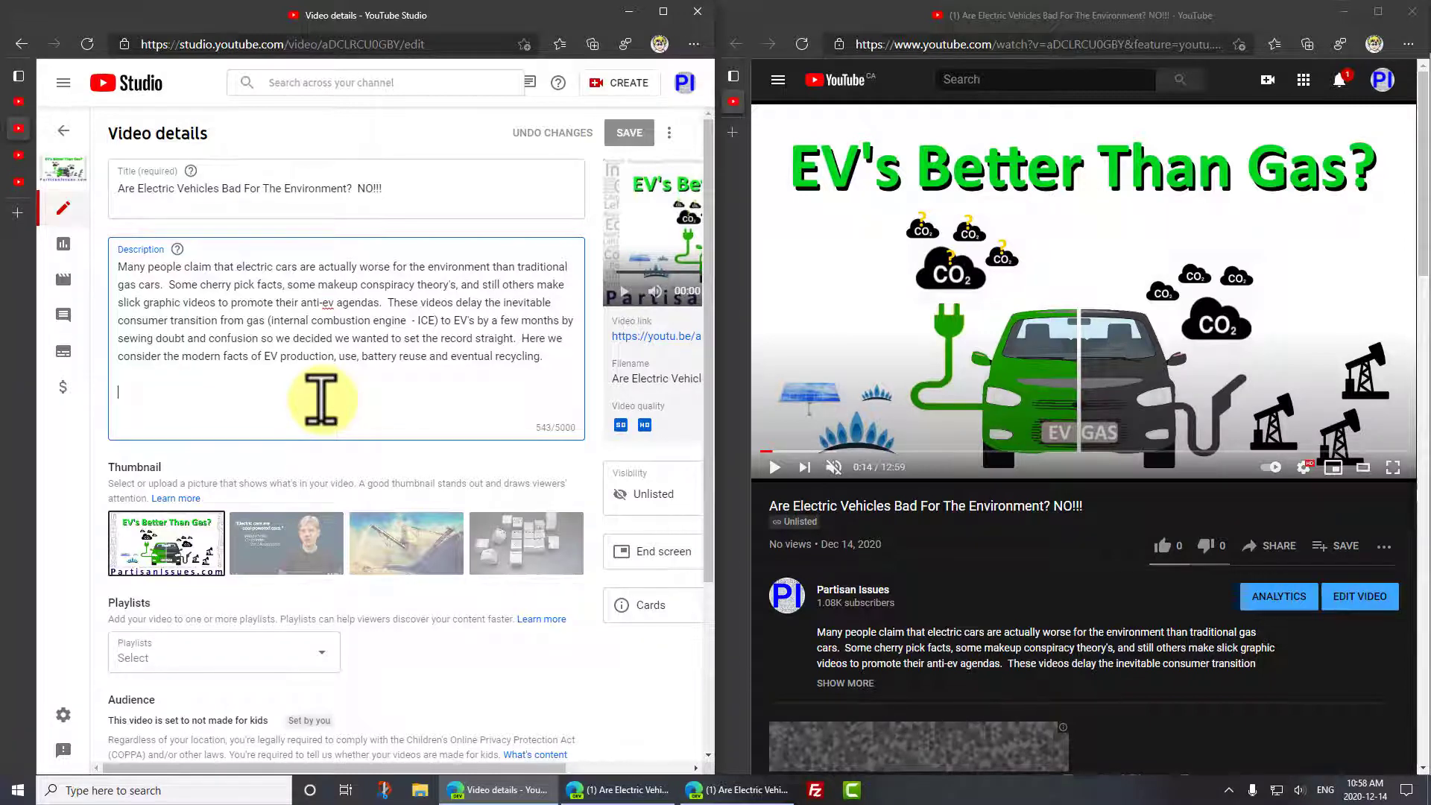
Step: Type the chapter line 'Commodore 64 vs Intel i7 Introduction 0:00', fixing typos, and start a new line
{"action": "type", "text": "Introduction 0:00"}
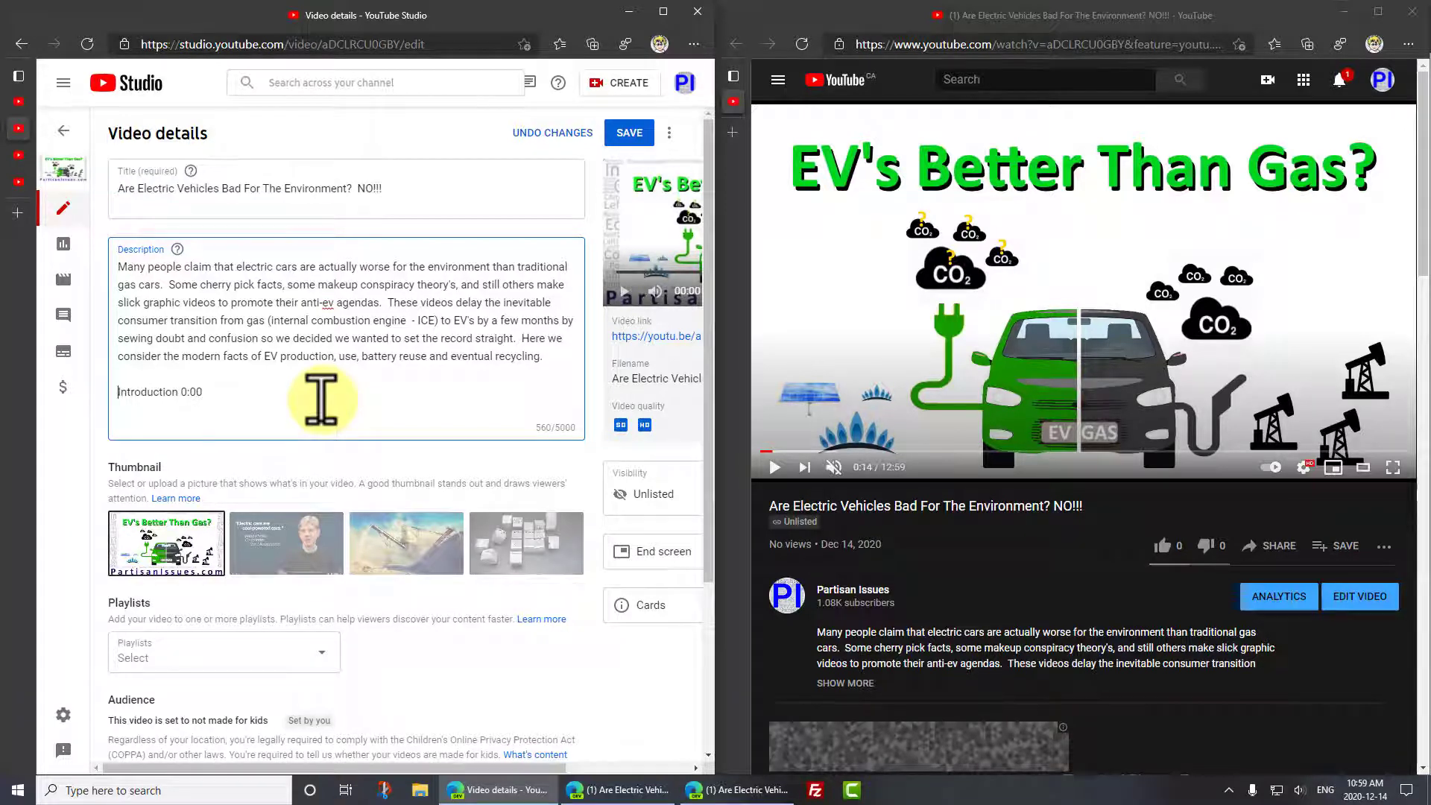
{"action": "type", "text": "Commoodr"}
{"action": "key", "text": "BackSpace"}
{"action": "key", "text": "BackSpace"}
{"action": "key", "text": "BackSpace"}
{"action": "type", "text": "dre"}
{"action": "key", "text": "BackSpace"}
{"action": "key", "text": "BackSpace"}
{"action": "key", "text": "BackSpace"}
{"action": "key", "text": "BackSpace"}
{"action": "key", "text": "BackSpace"}
{"action": "type", "text": "modore 64 vs Intel i7"}
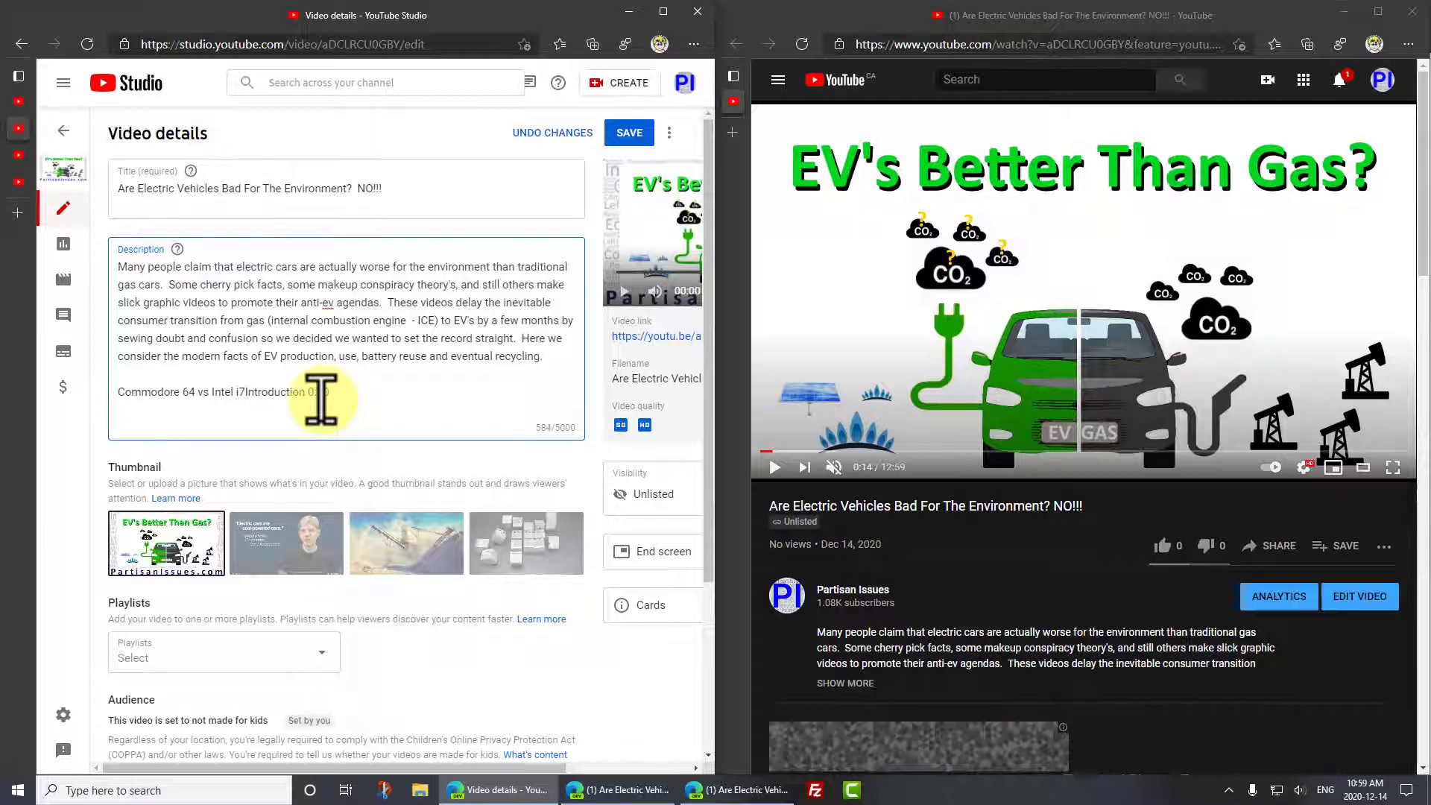
{"action": "key", "text": "Delete"}
{"action": "key", "text": "Delete"}
{"action": "key", "text": "Delete"}
{"action": "type", "text": "Int"}
{"action": "key", "text": "Return"}
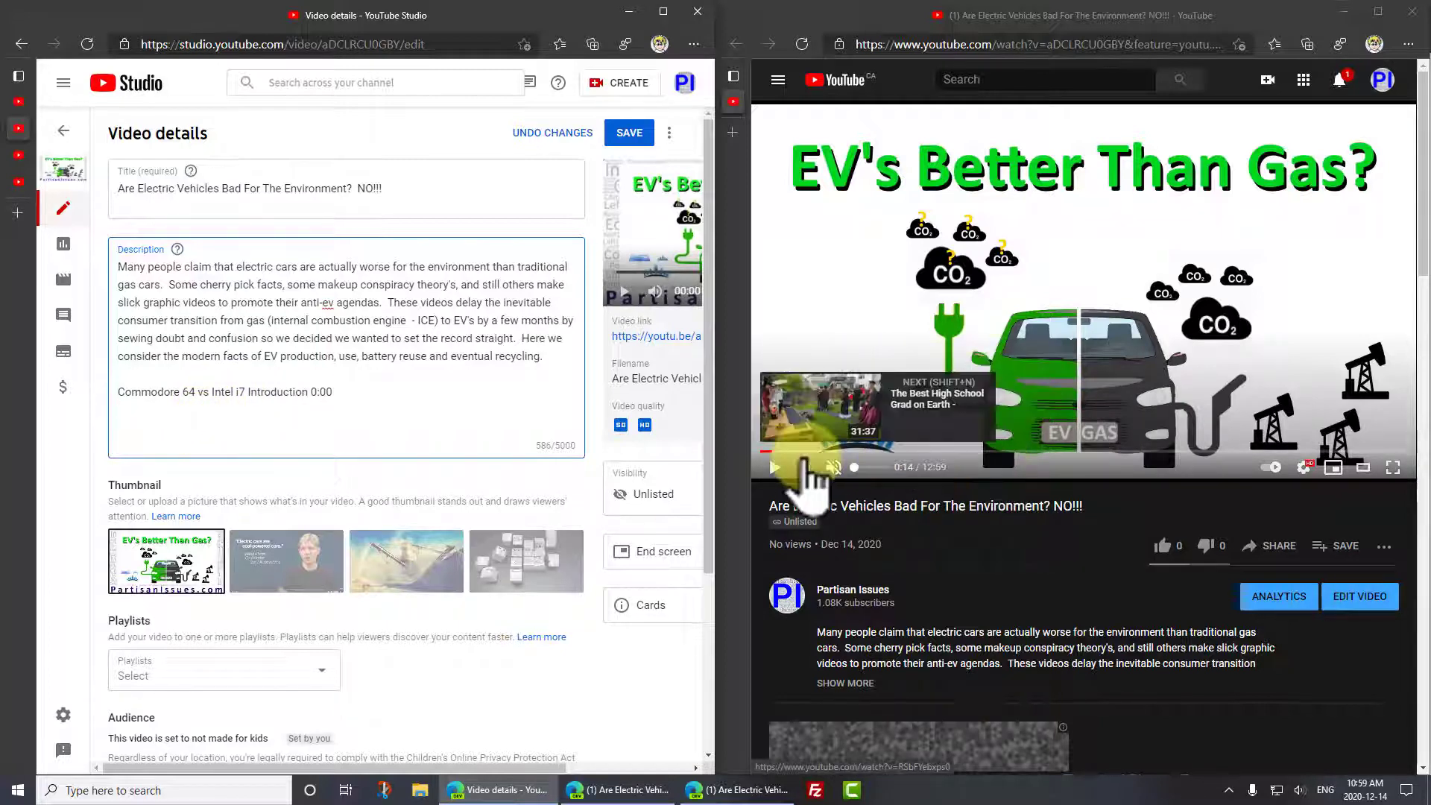
Step: Play and rewind the video to catch the next scene change, pausing it there
{"action": "left_click", "coordinate": [767, 468]}
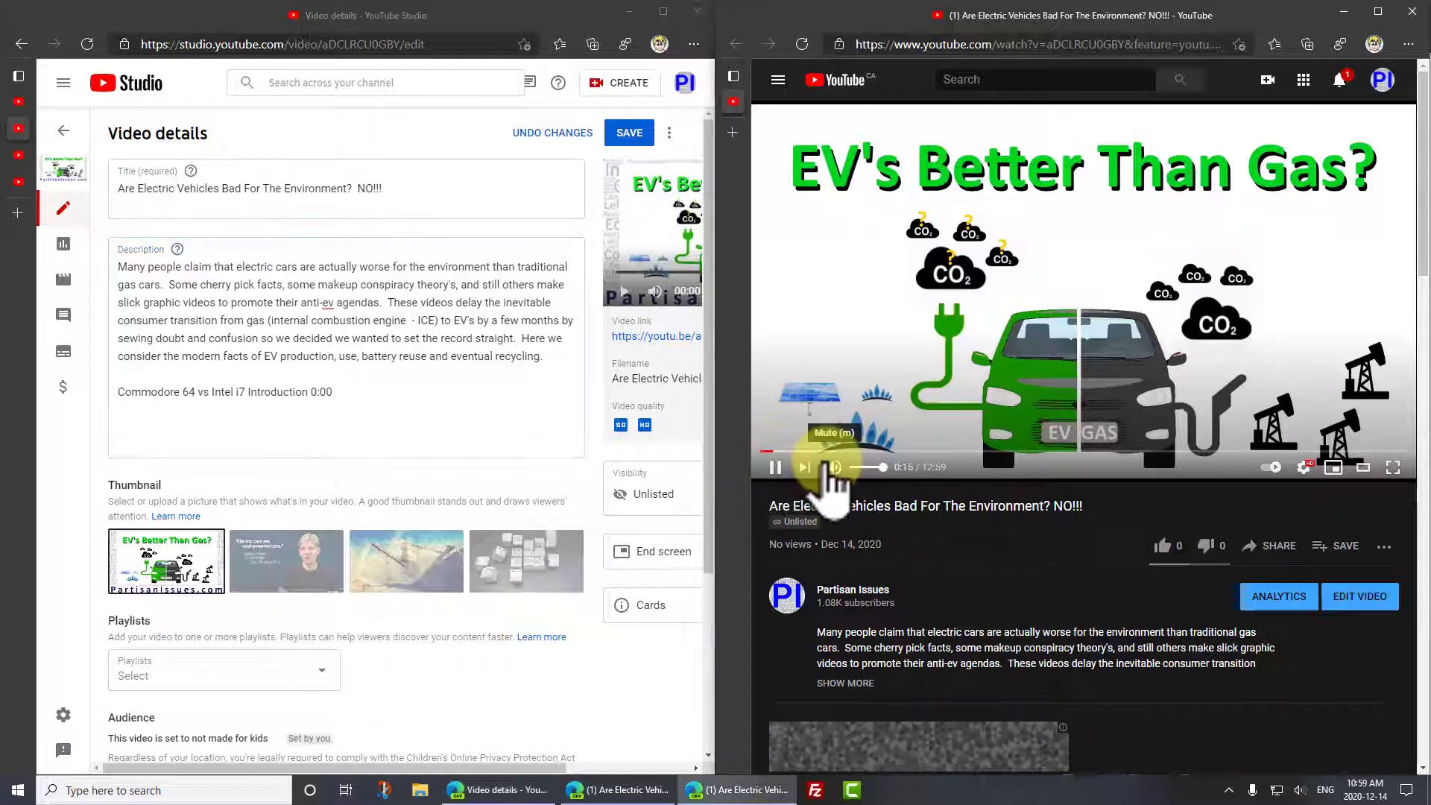
{"action": "left_click", "coordinate": [770, 451]}
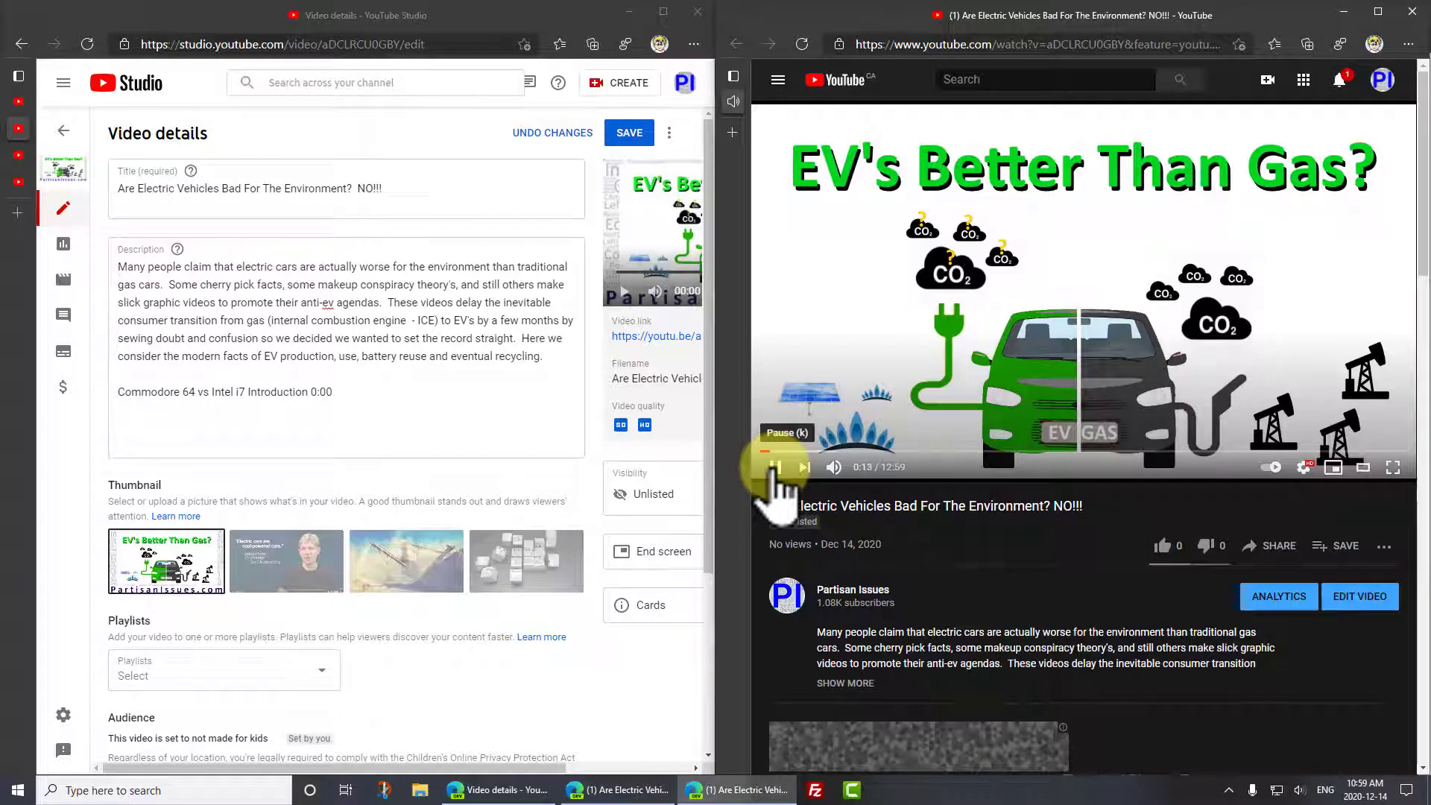
{"action": "left_click", "coordinate": [774, 466]}
Step: Add the chapter line 'Old Data Applied to New EV's 0:12' and start a new line
{"action": "left_click", "coordinate": [374, 395]}
{"action": "key", "text": "Return"}
{"action": "type", "text": "Old Data"}
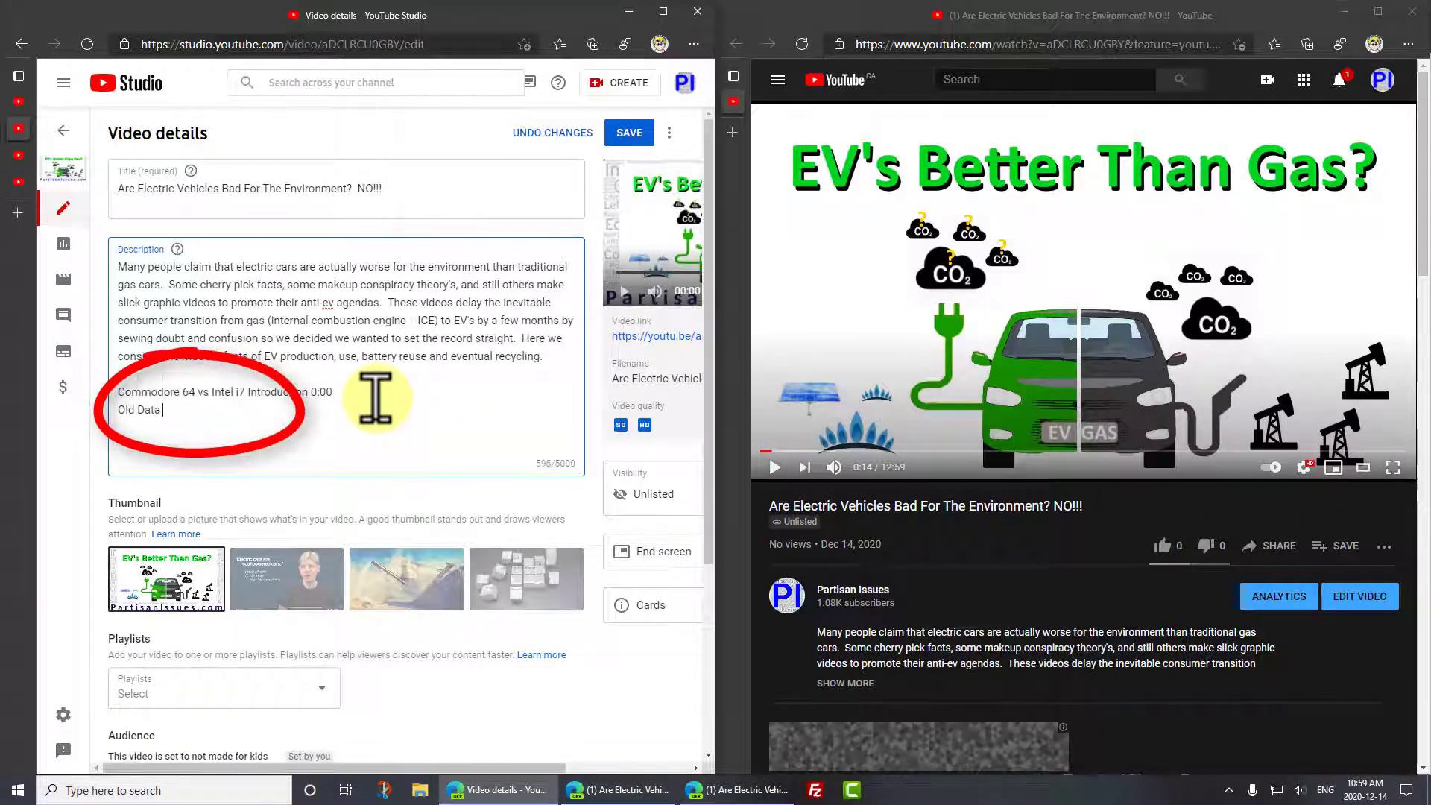
{"action": "type", "text": " to"}
{"action": "key", "text": "BackSpace"}
{"action": "key", "text": "BackSpace"}
{"action": "key", "text": "BackSpace"}
{"action": "type", "text": "Appl"}
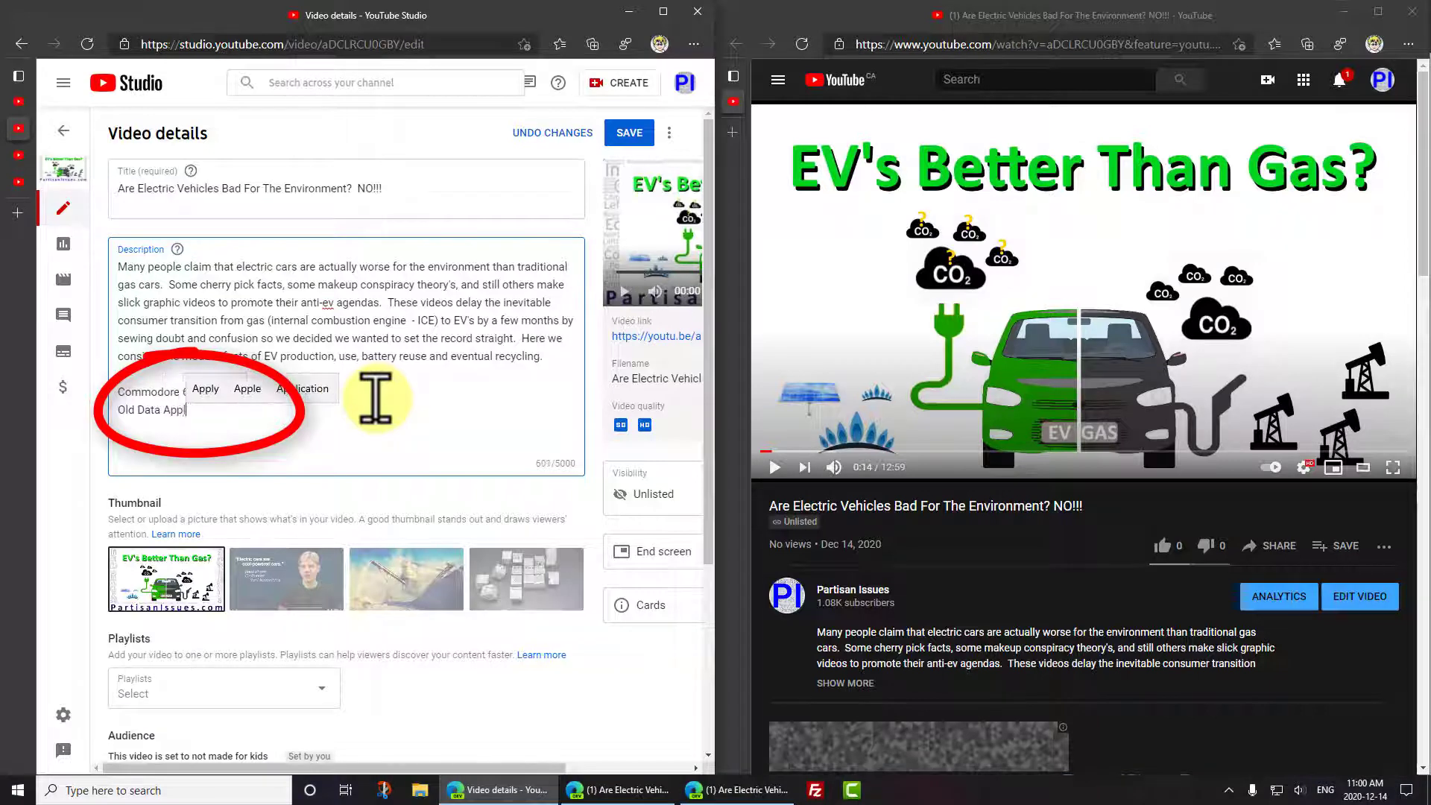
{"action": "type", "text": "ied to New EV's"}
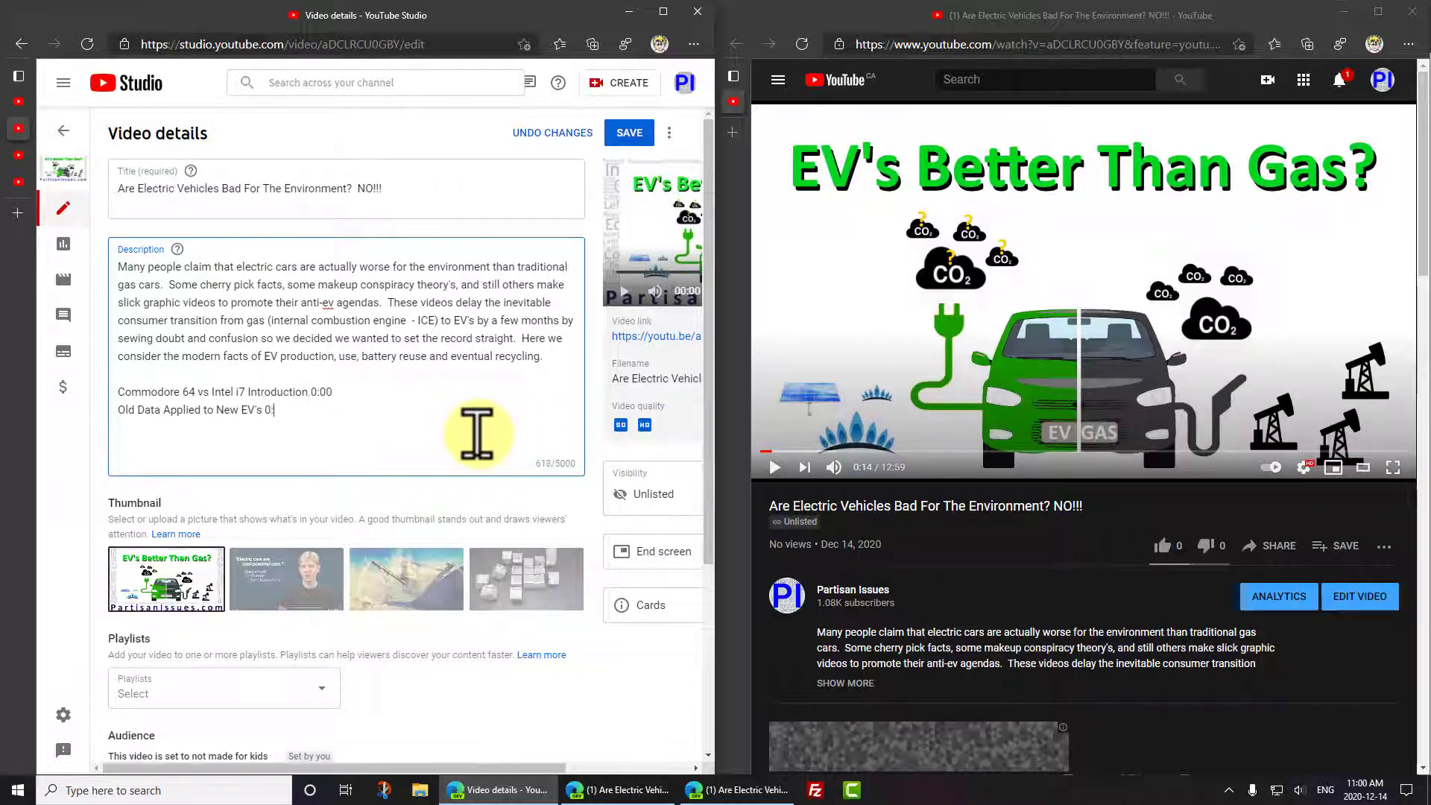
{"action": "type", "text": "0:12"}
{"action": "key", "text": "Return"}
Step: Seek the video to the next scene start and pause it at 0:34
{"action": "left_click", "coordinate": [775, 467]}
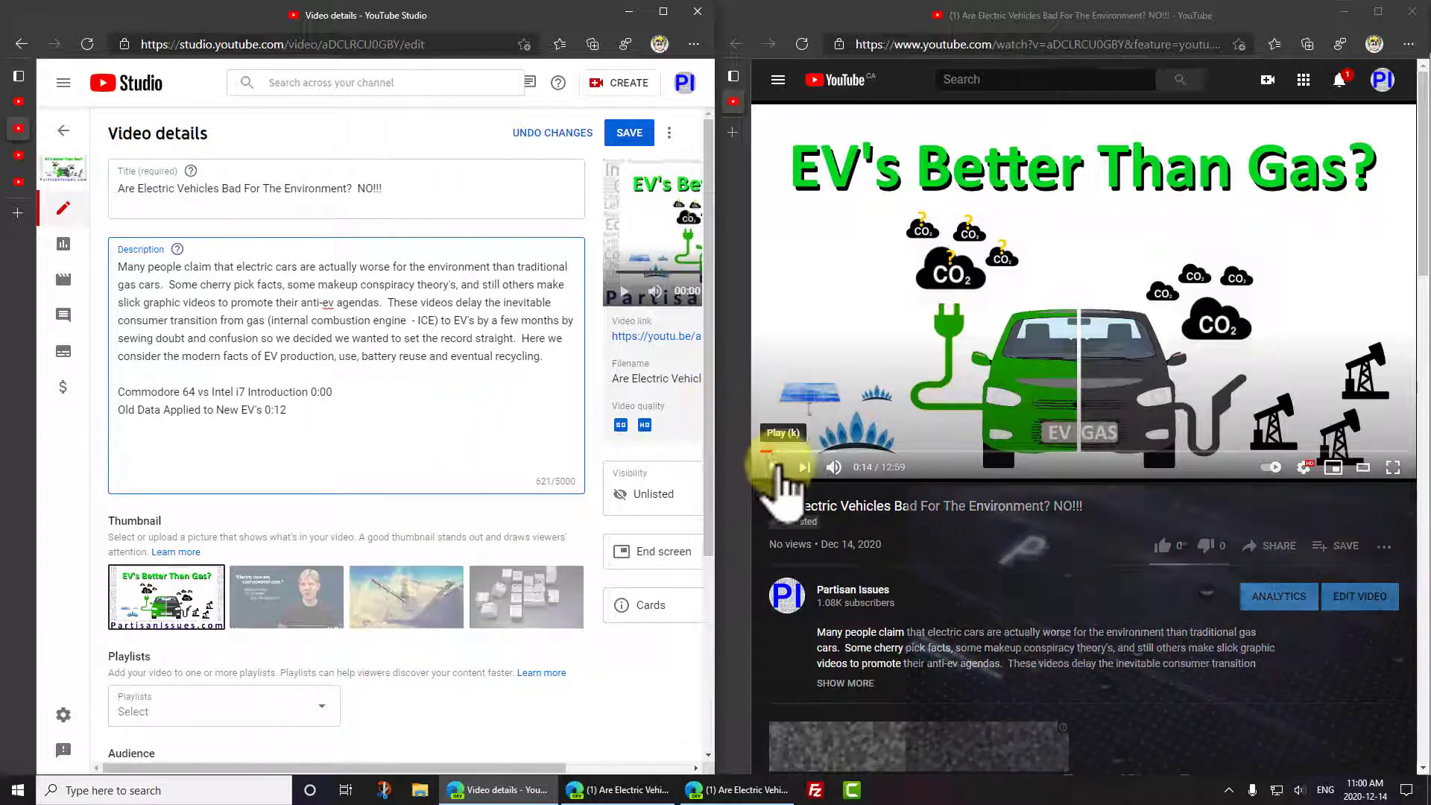
{"action": "left_click", "coordinate": [787, 451]}
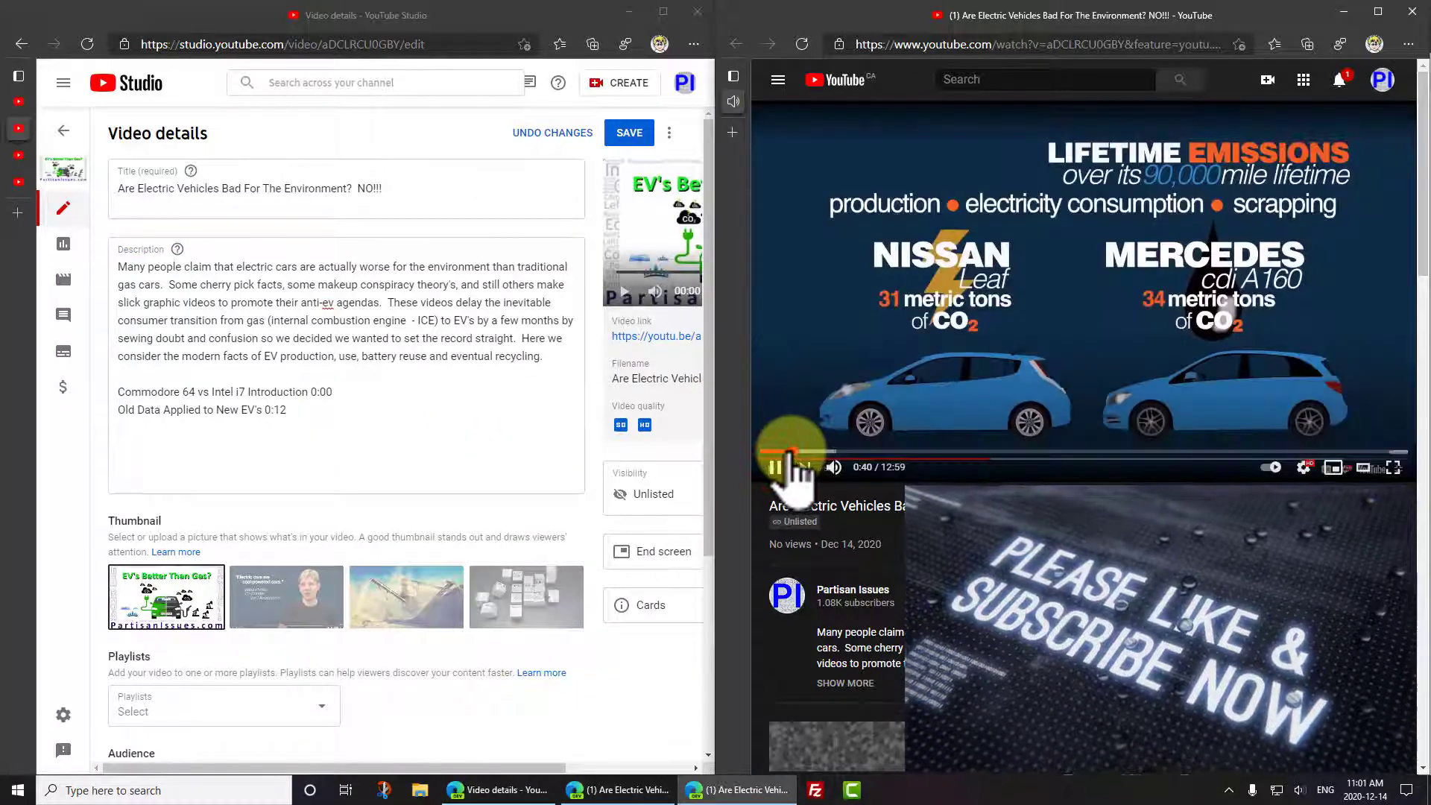
{"action": "left_click", "coordinate": [782, 452]}
{"action": "left_click", "coordinate": [776, 468]}
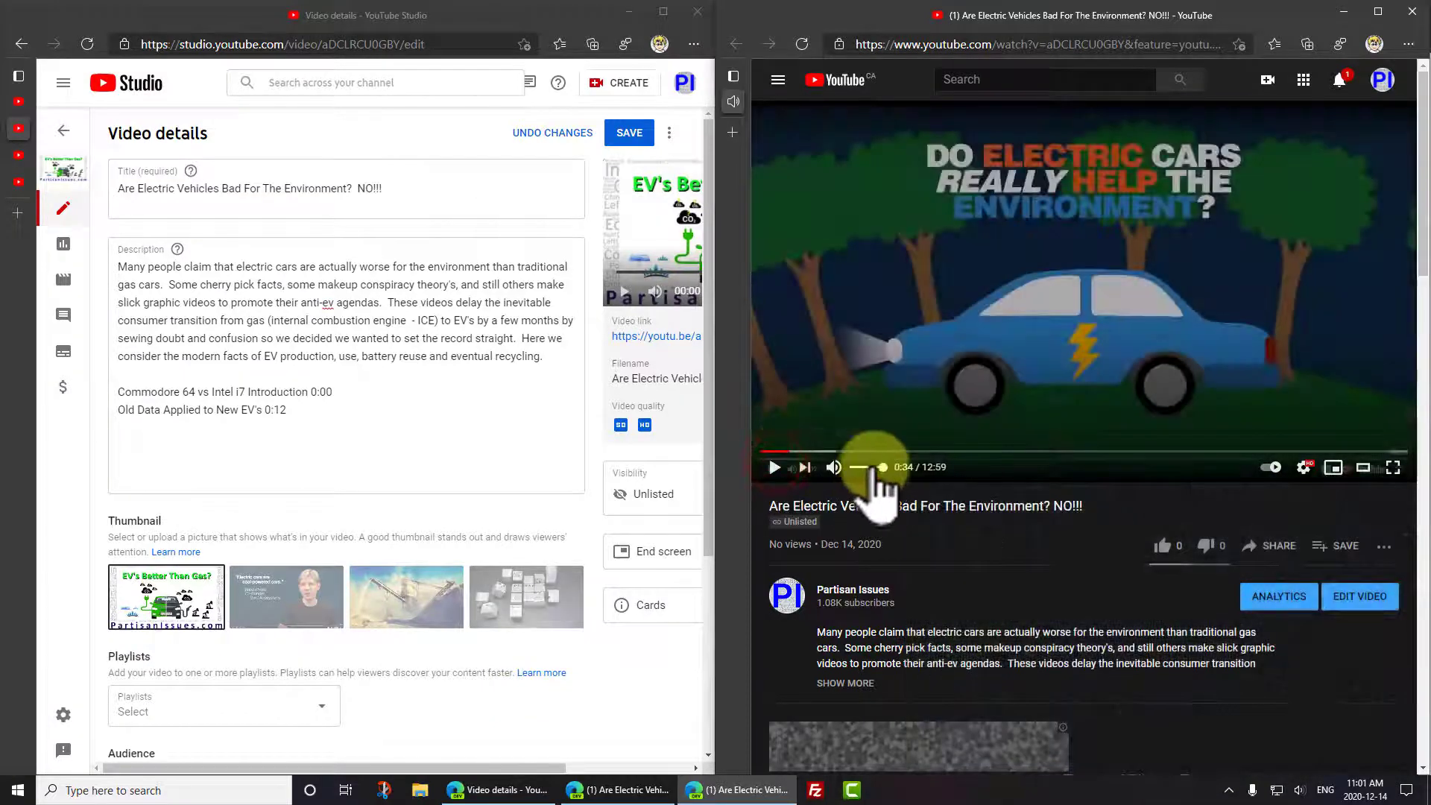
Step: Add the chapter line 'Are Electric Vehicles Really Better For the Environment' with a timestamp
{"action": "left_click", "coordinate": [317, 419]}
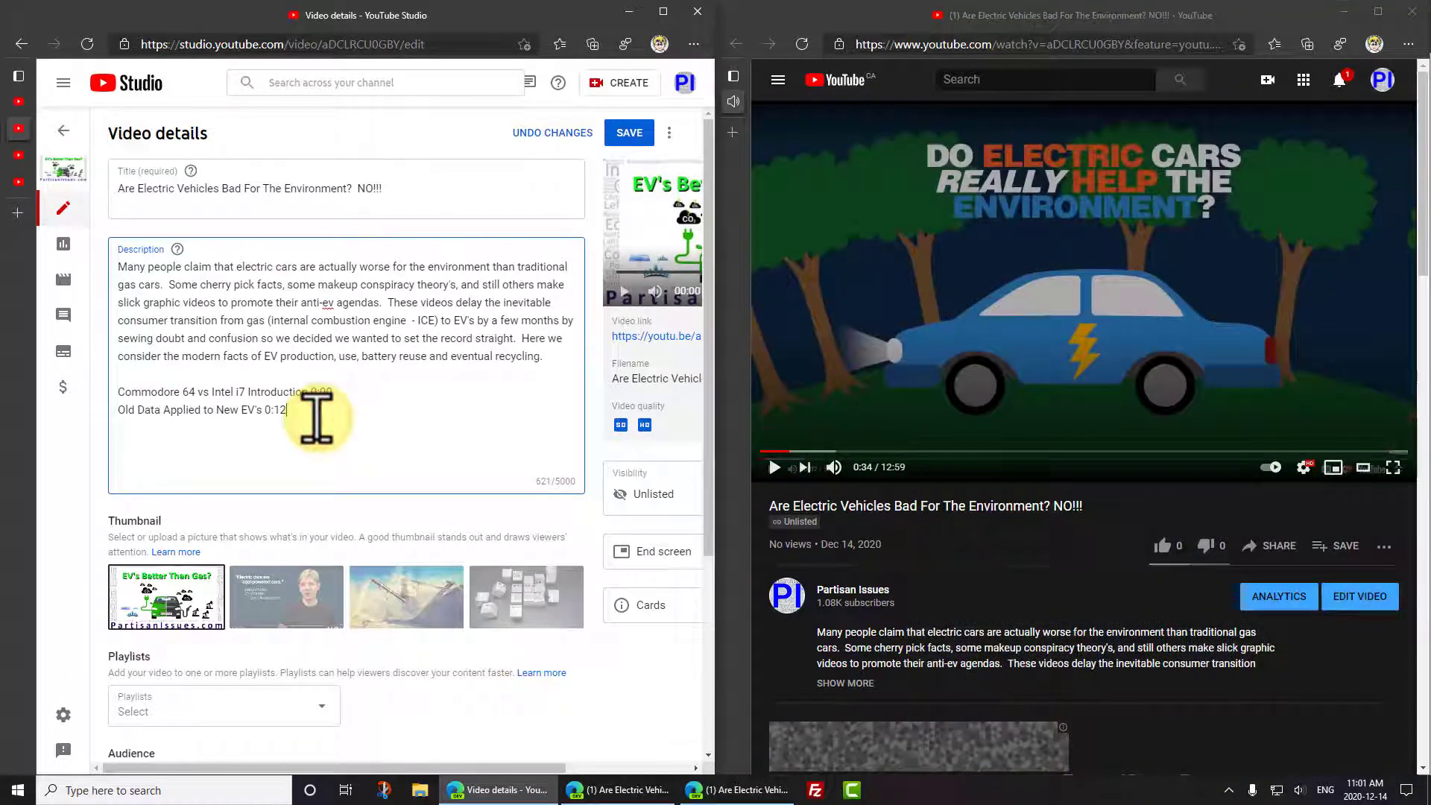
{"action": "key", "text": "Return"}
{"action": "type", "text": "Are Elect"}
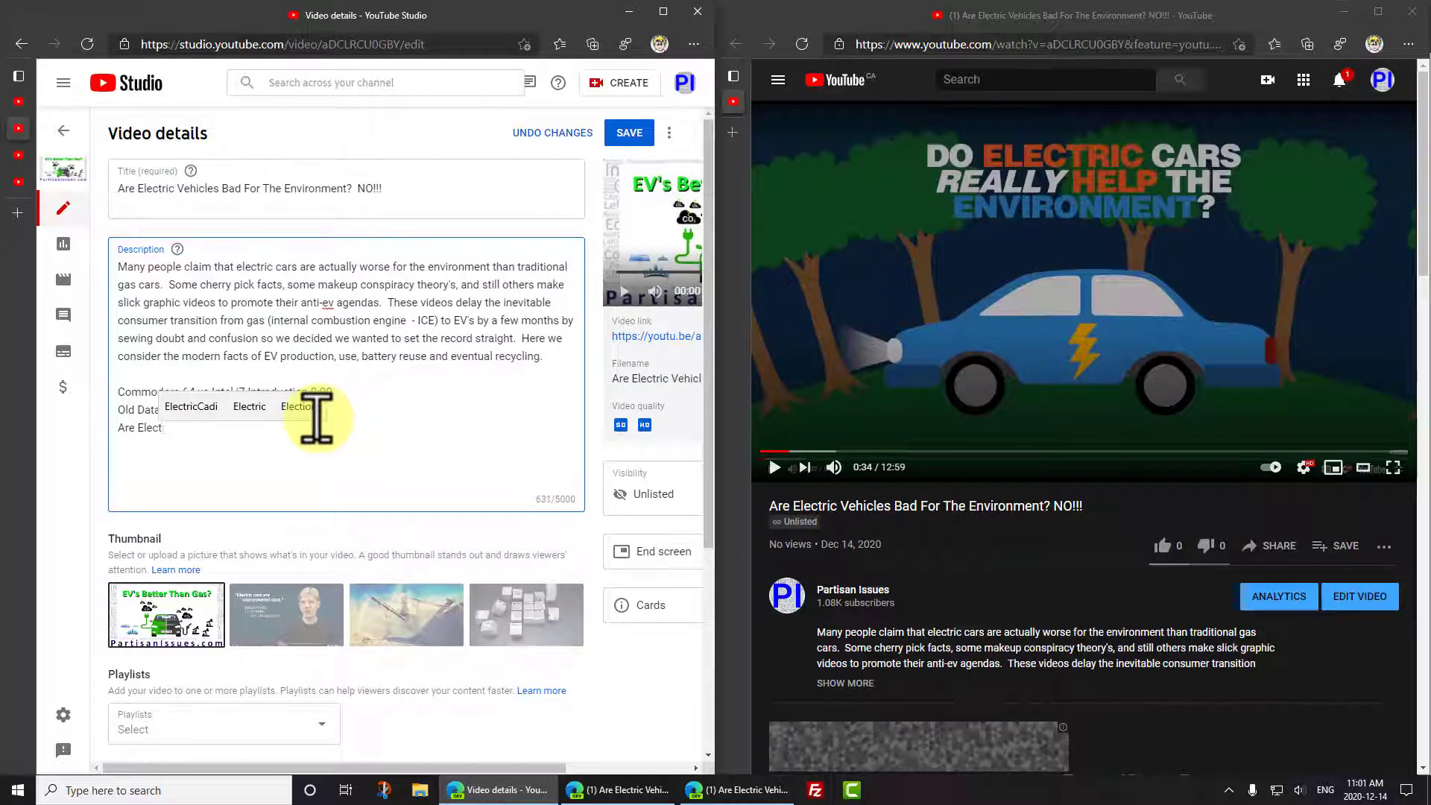
{"action": "type", "text": "ric Vehicles"}
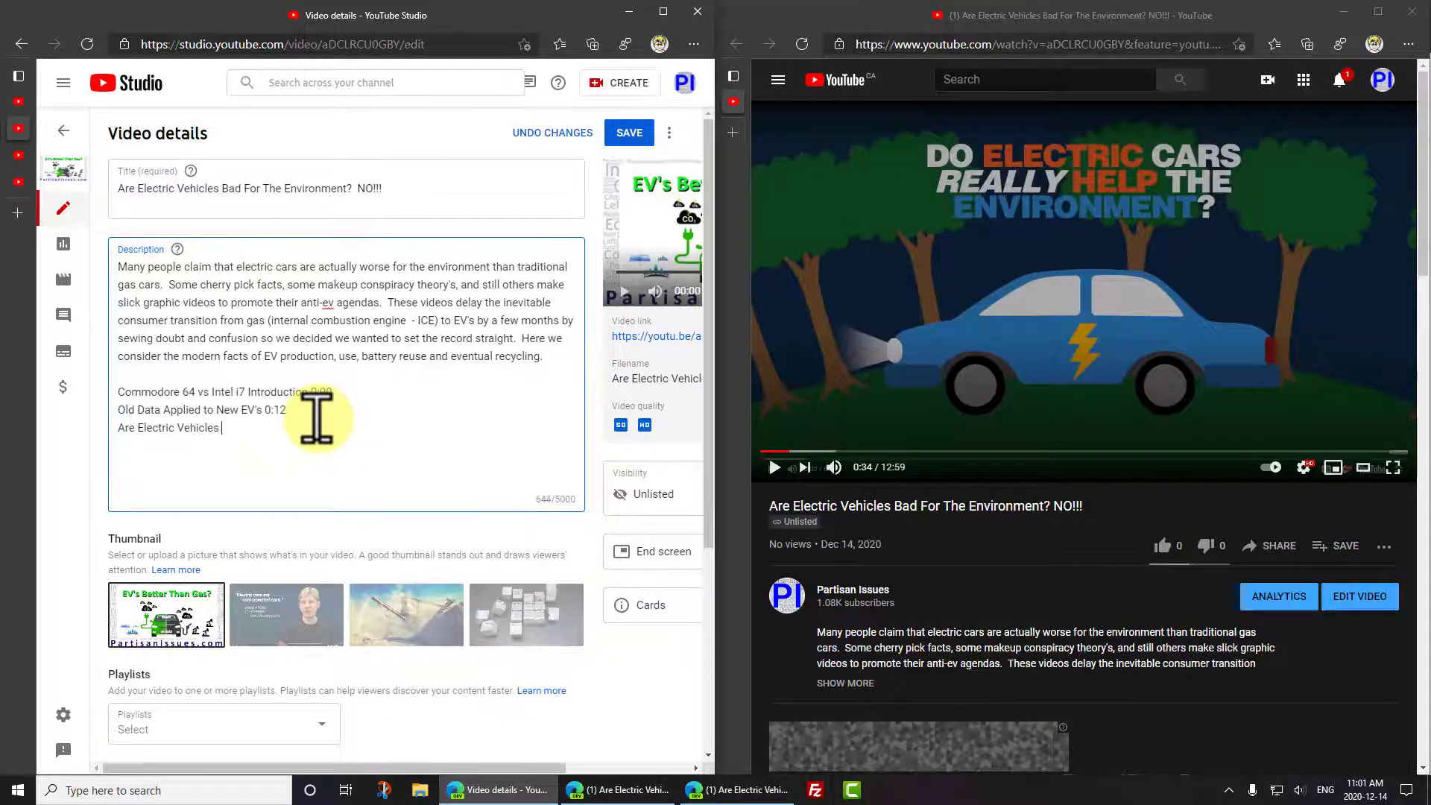
{"action": "type", "text": " Really Better For the Environment "}
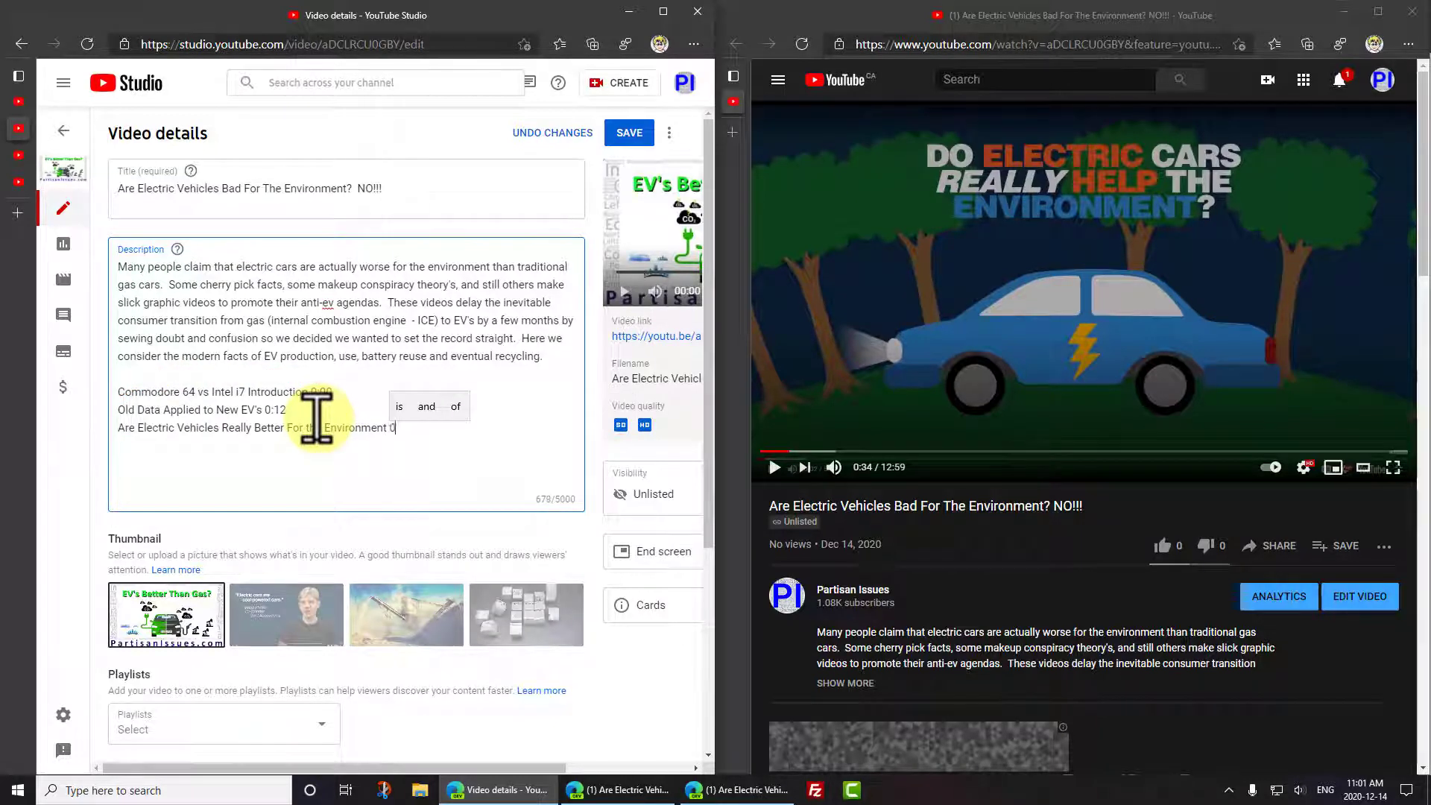
{"action": "type", "text": "0:34"}
{"action": "key", "text": "Return"}
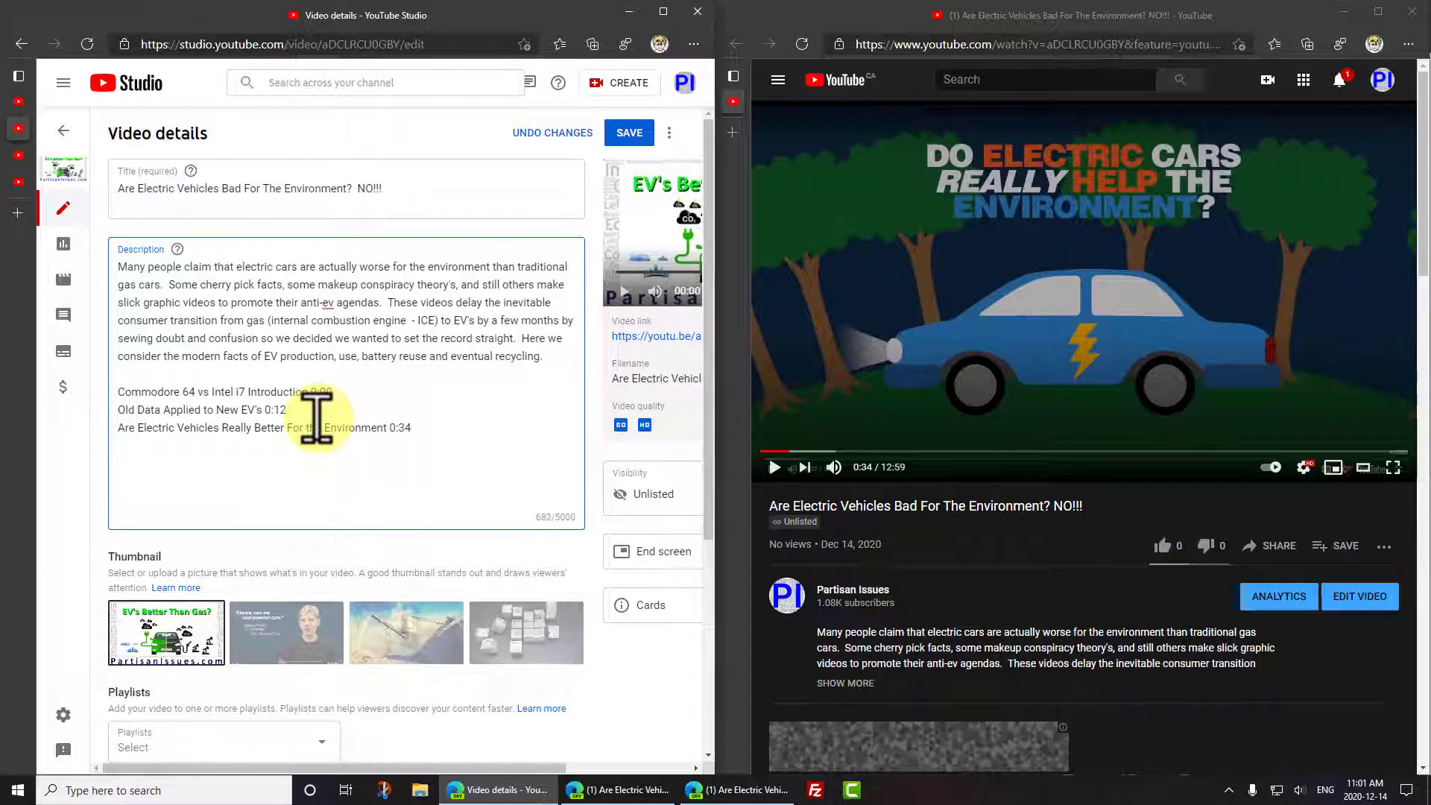
Step: Pause at 0:51 and add the 'Slick Videos Don't Make It So' chapter, adjusting timestamps
{"action": "left_click", "coordinate": [775, 468]}
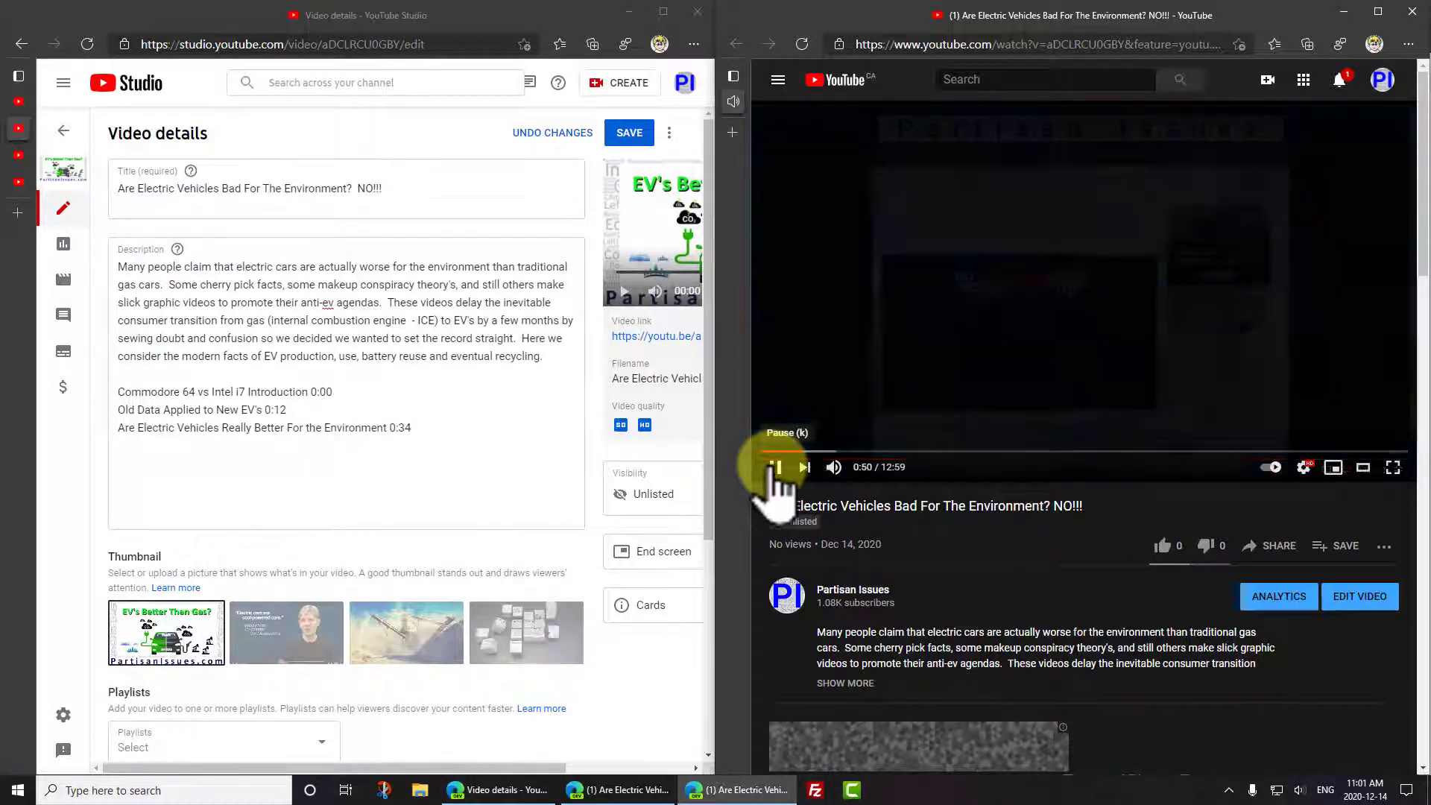
{"action": "left_click", "coordinate": [775, 468]}
{"action": "left_click", "coordinate": [318, 409]}
{"action": "key", "text": "Return"}
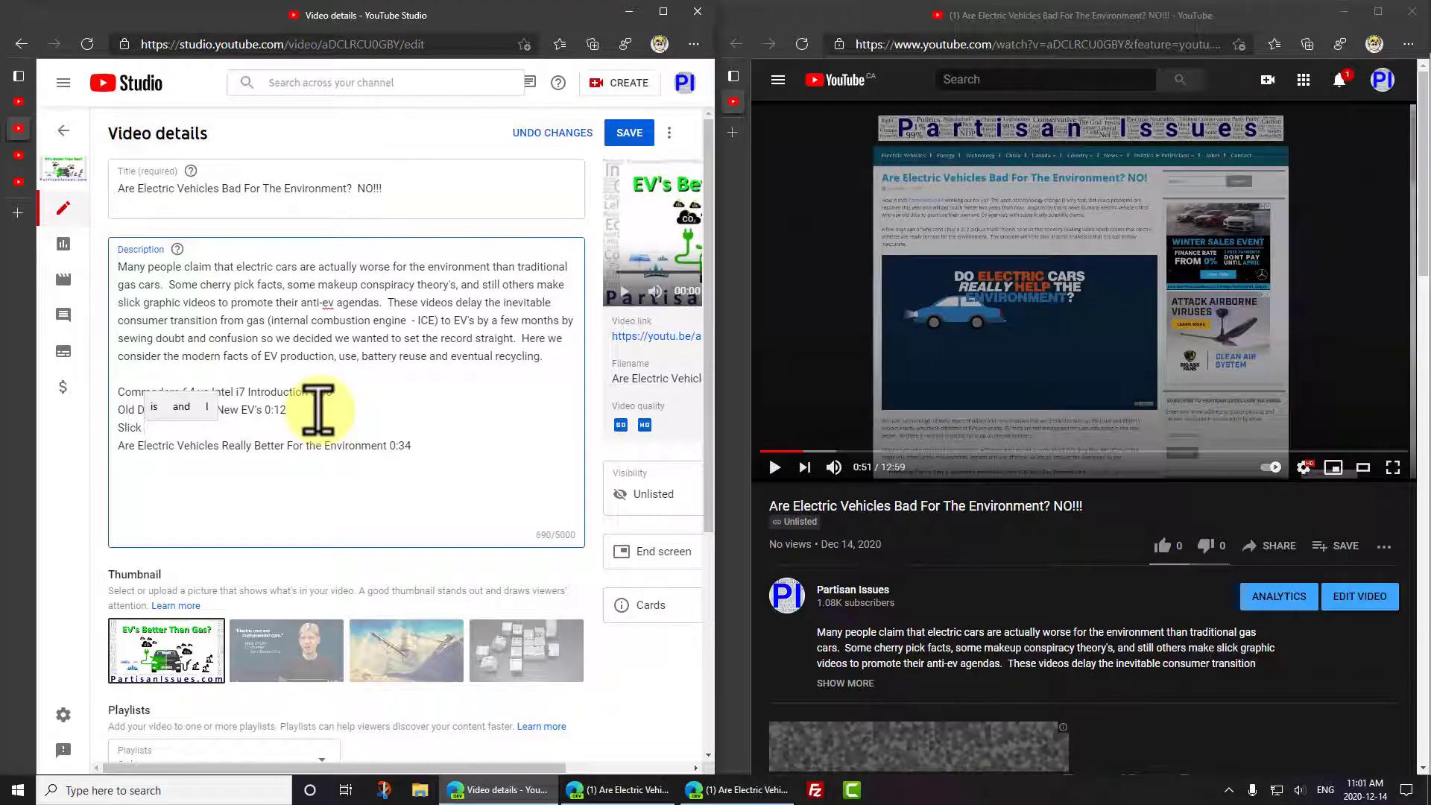
{"action": "type", "text": "Slick Videos"}
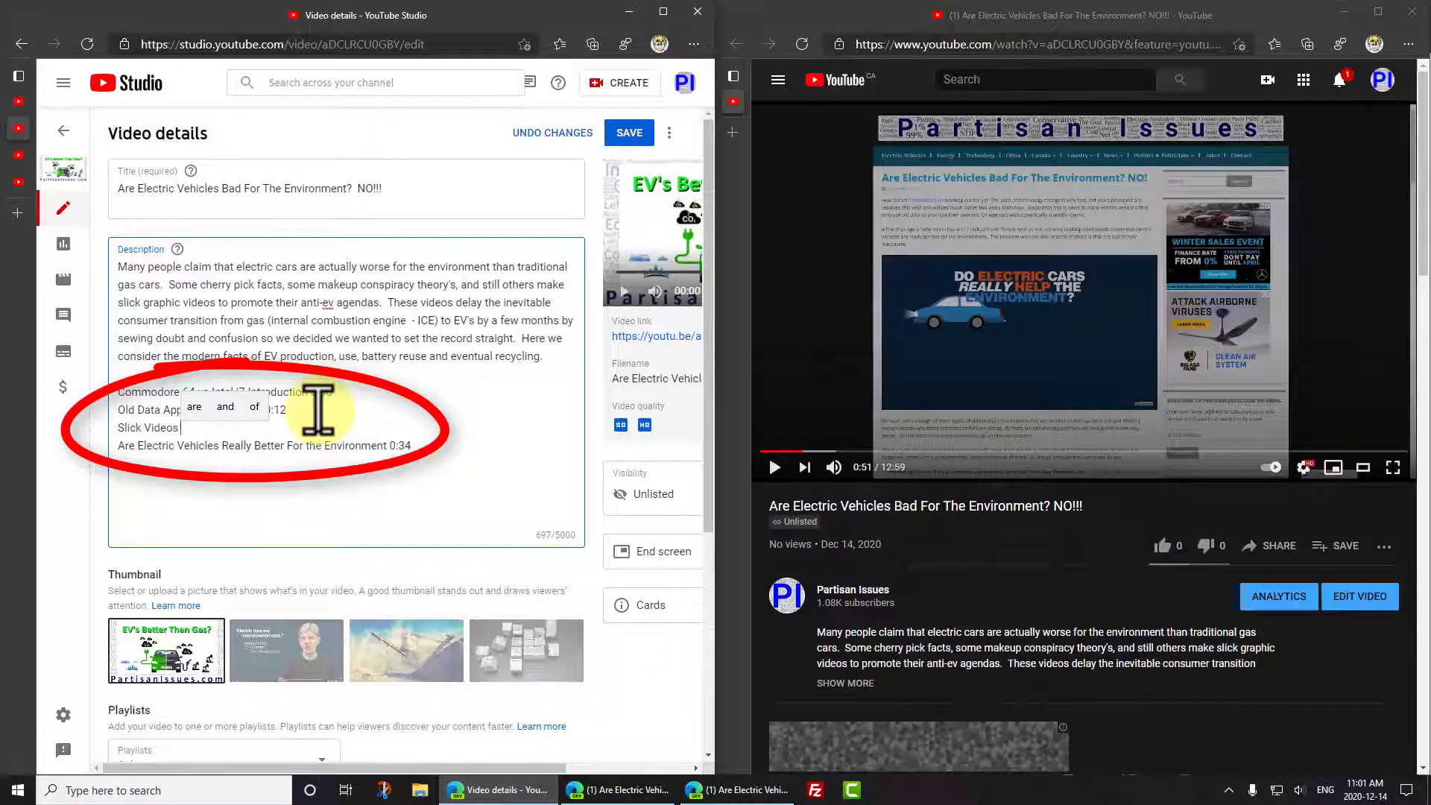
{"action": "type", "text": " Don't Make"}
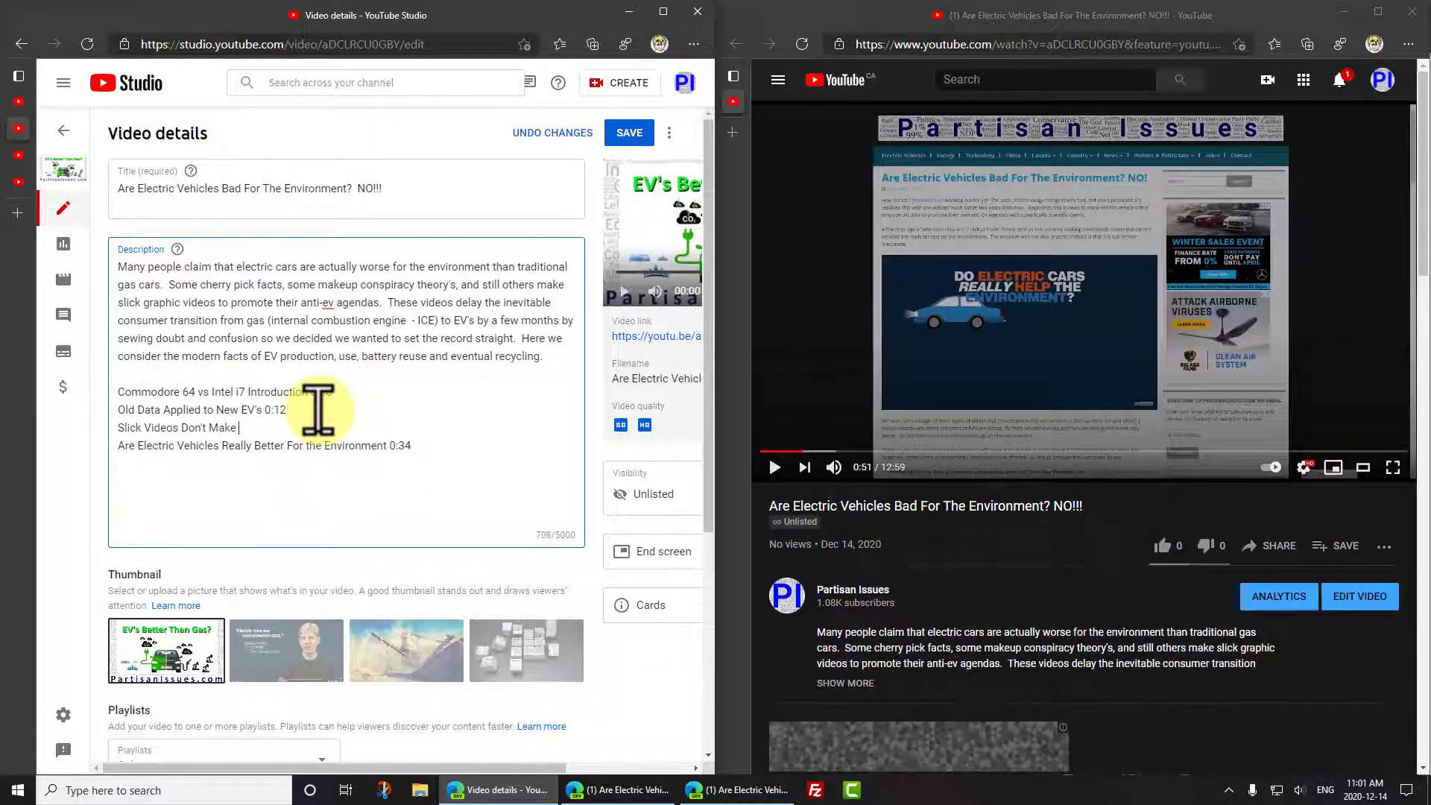
{"action": "type", "text": " It So 0:34"}
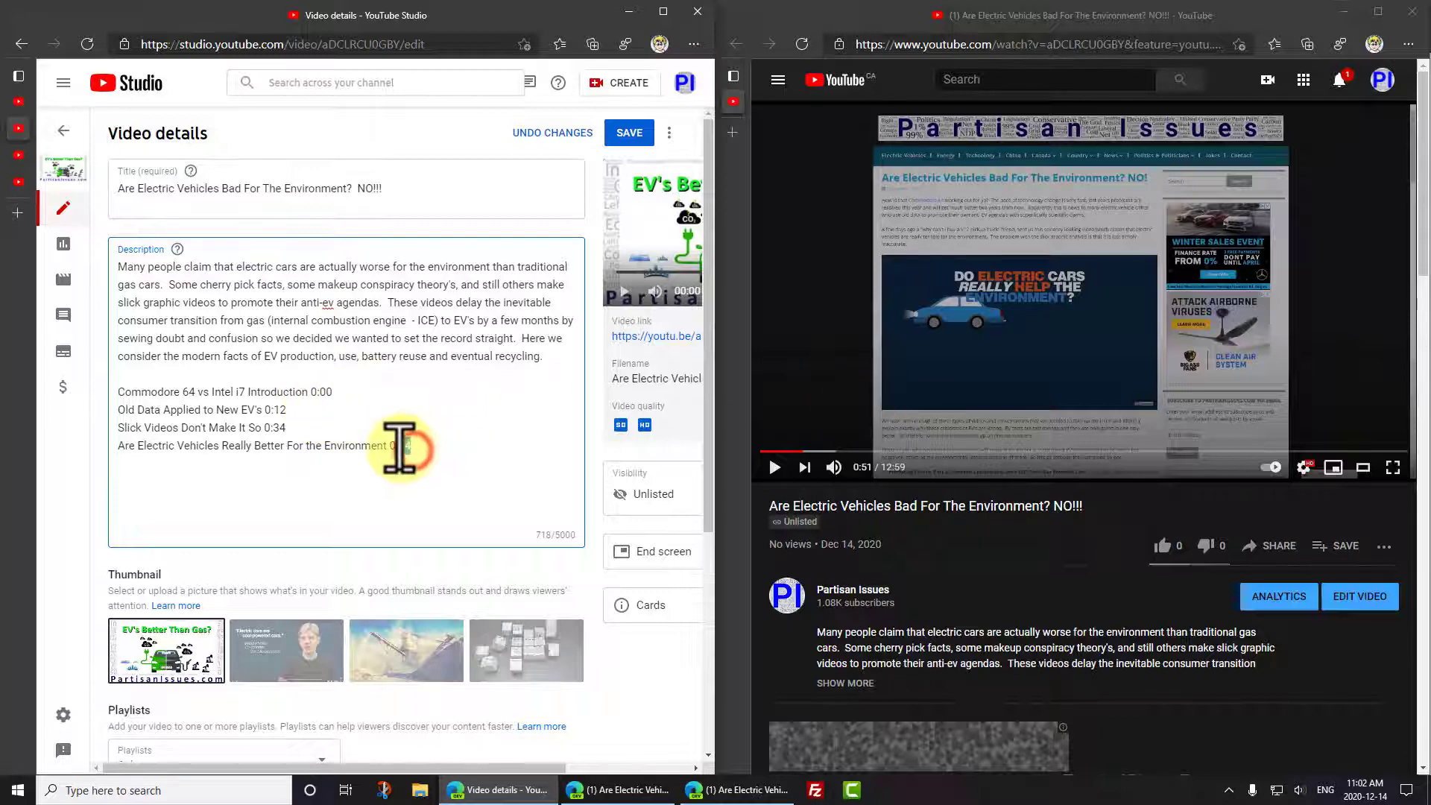
{"action": "type", "text": "1"}
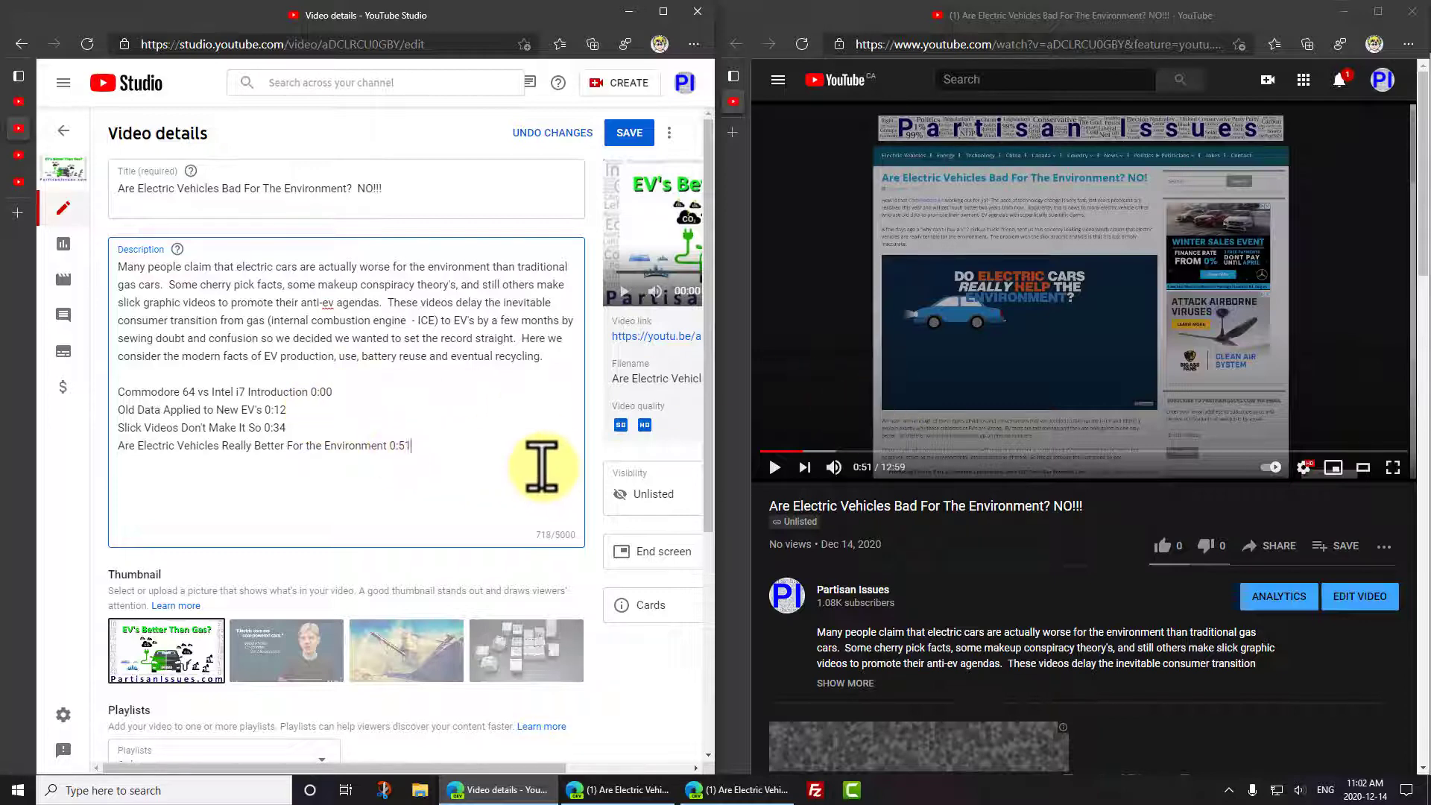
Step: Play and skip through the video to the next chapter, pausing it at 2:13
{"action": "left_click", "coordinate": [775, 466]}
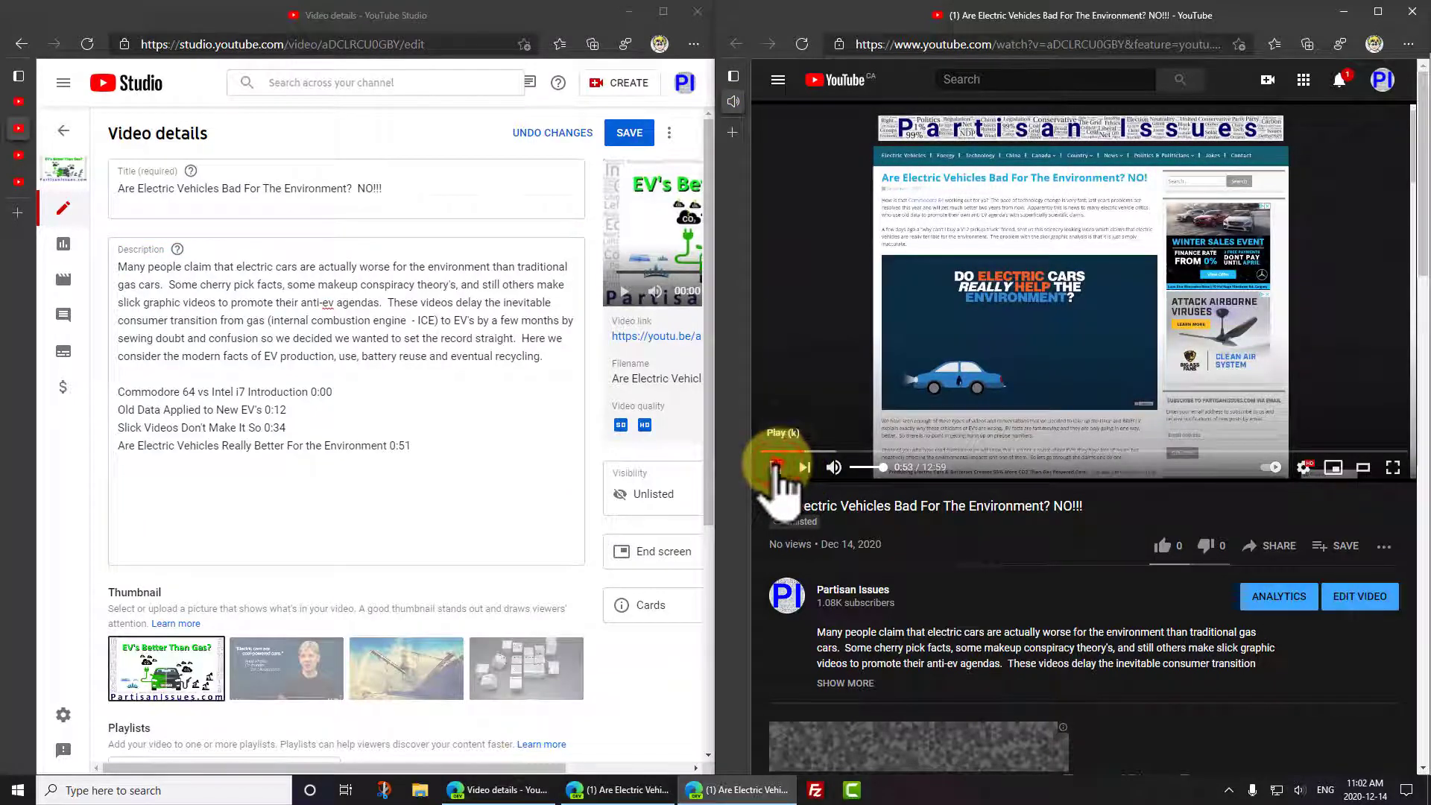
{"action": "left_click", "coordinate": [816, 465]}
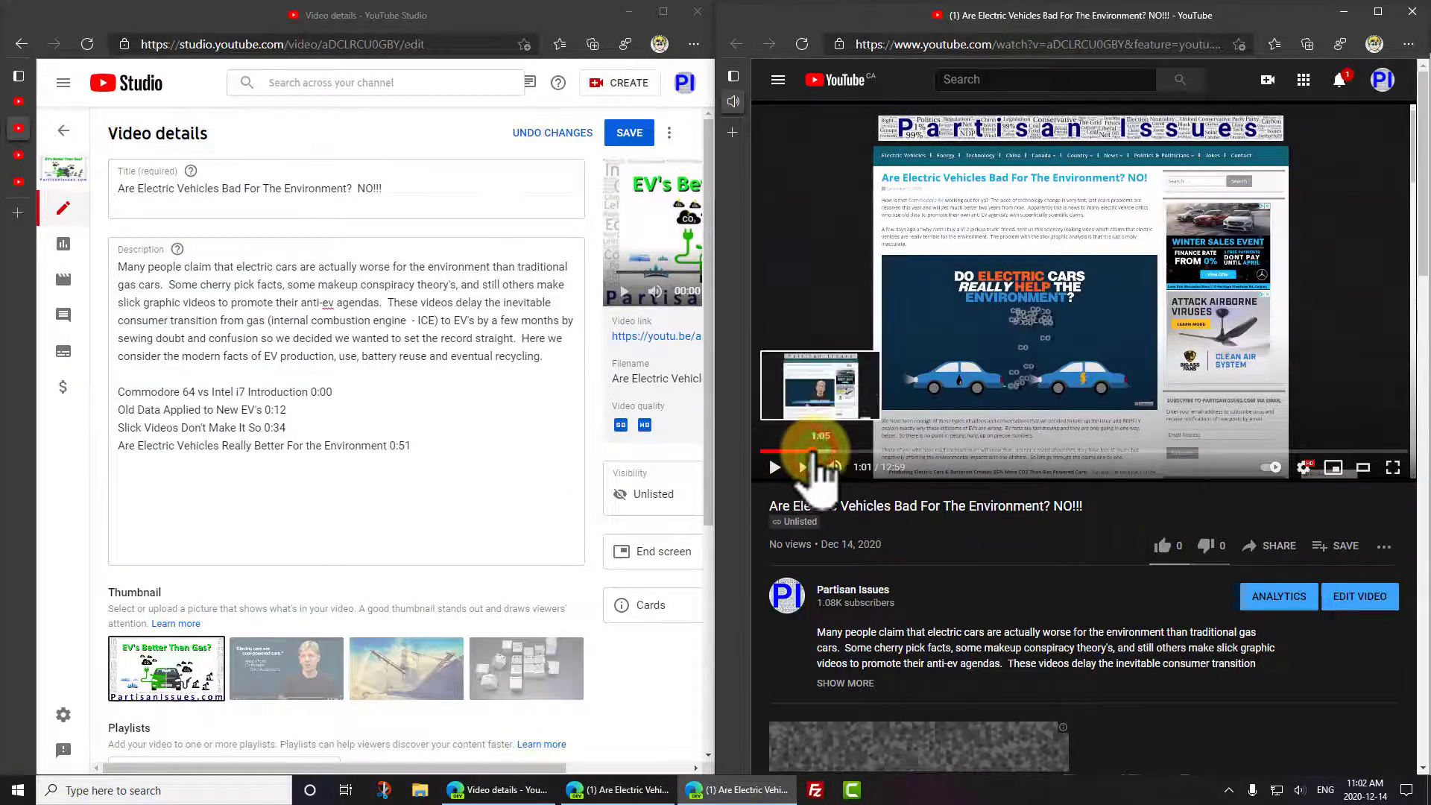
{"action": "left_click", "coordinate": [822, 452]}
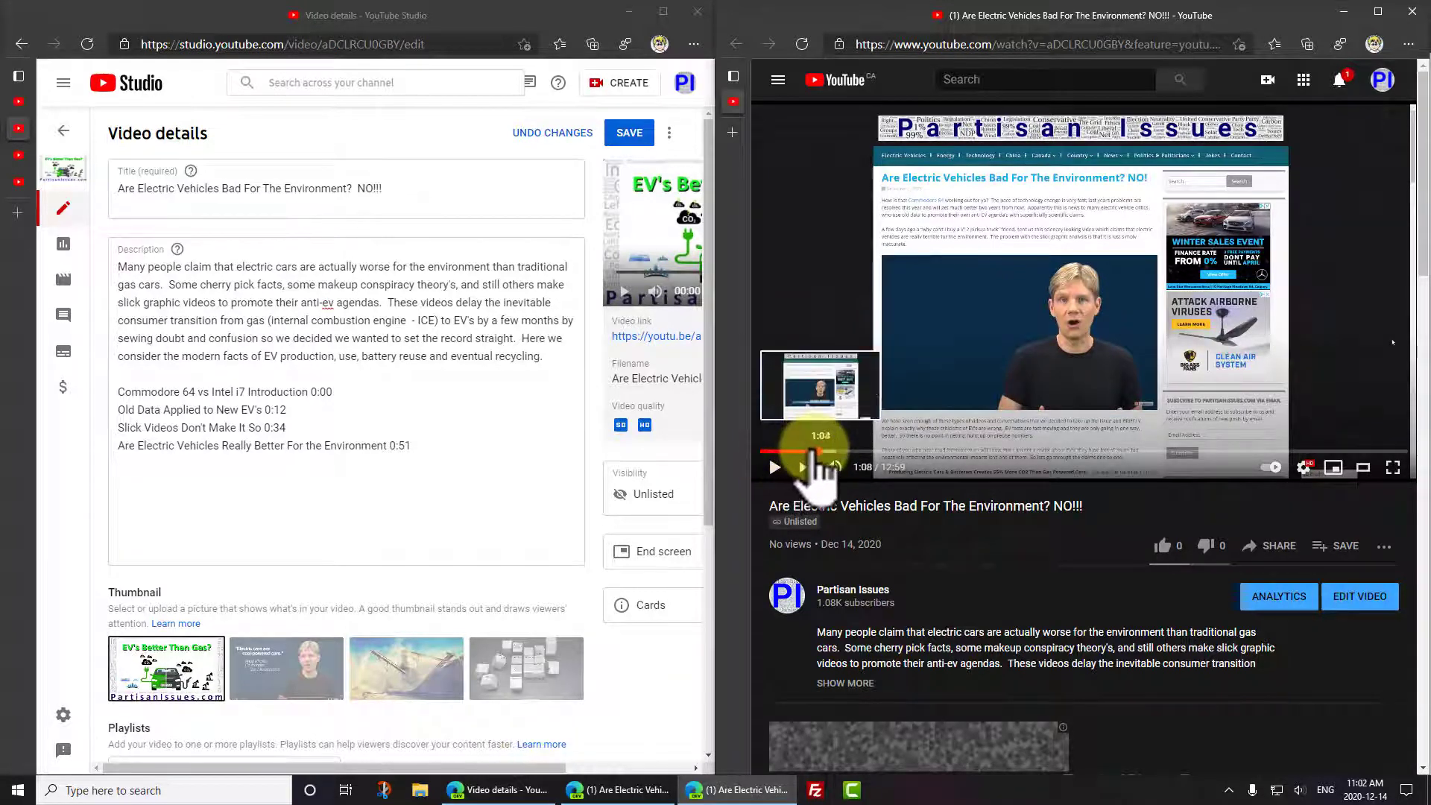
{"action": "left_click", "coordinate": [775, 468]}
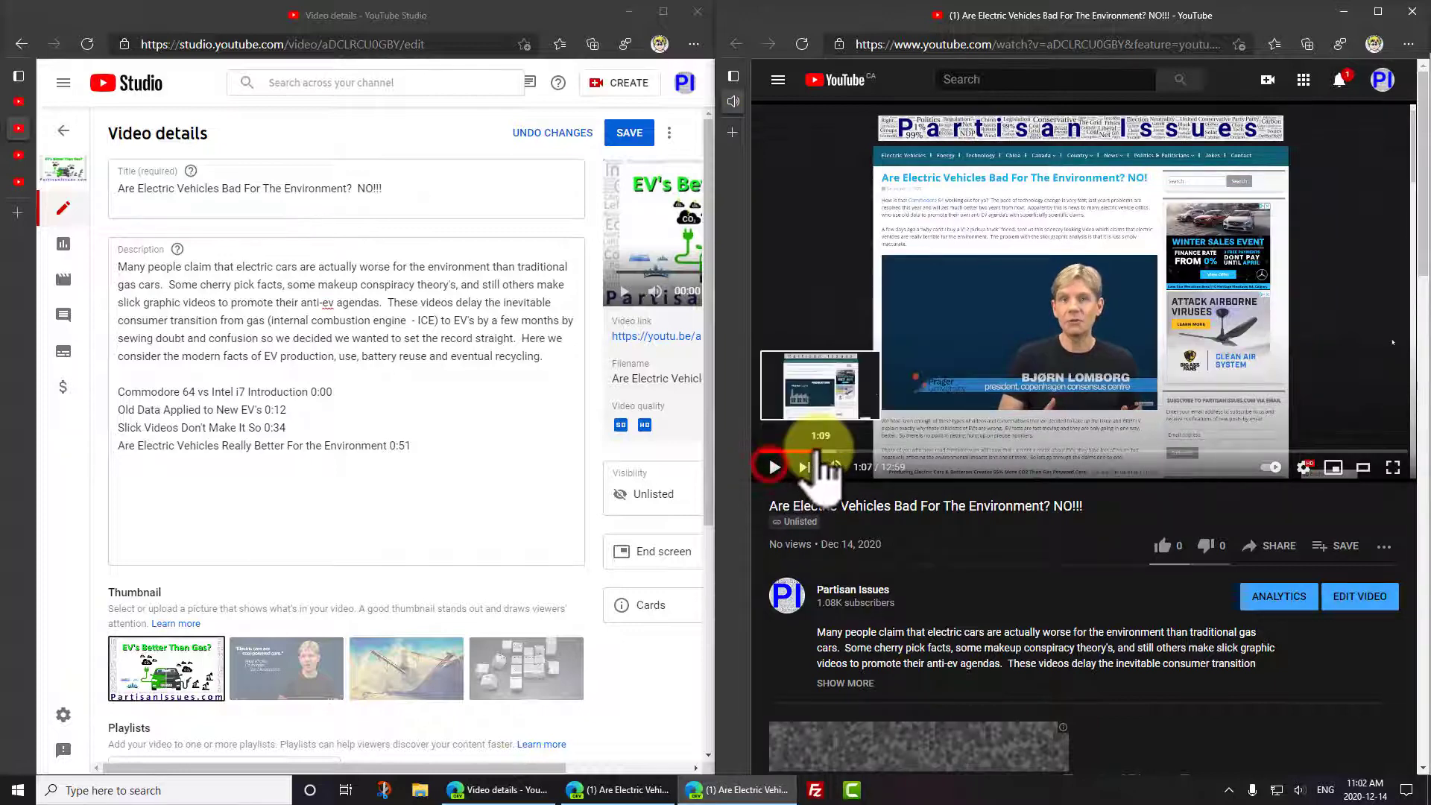
{"action": "left_click", "coordinate": [866, 451]}
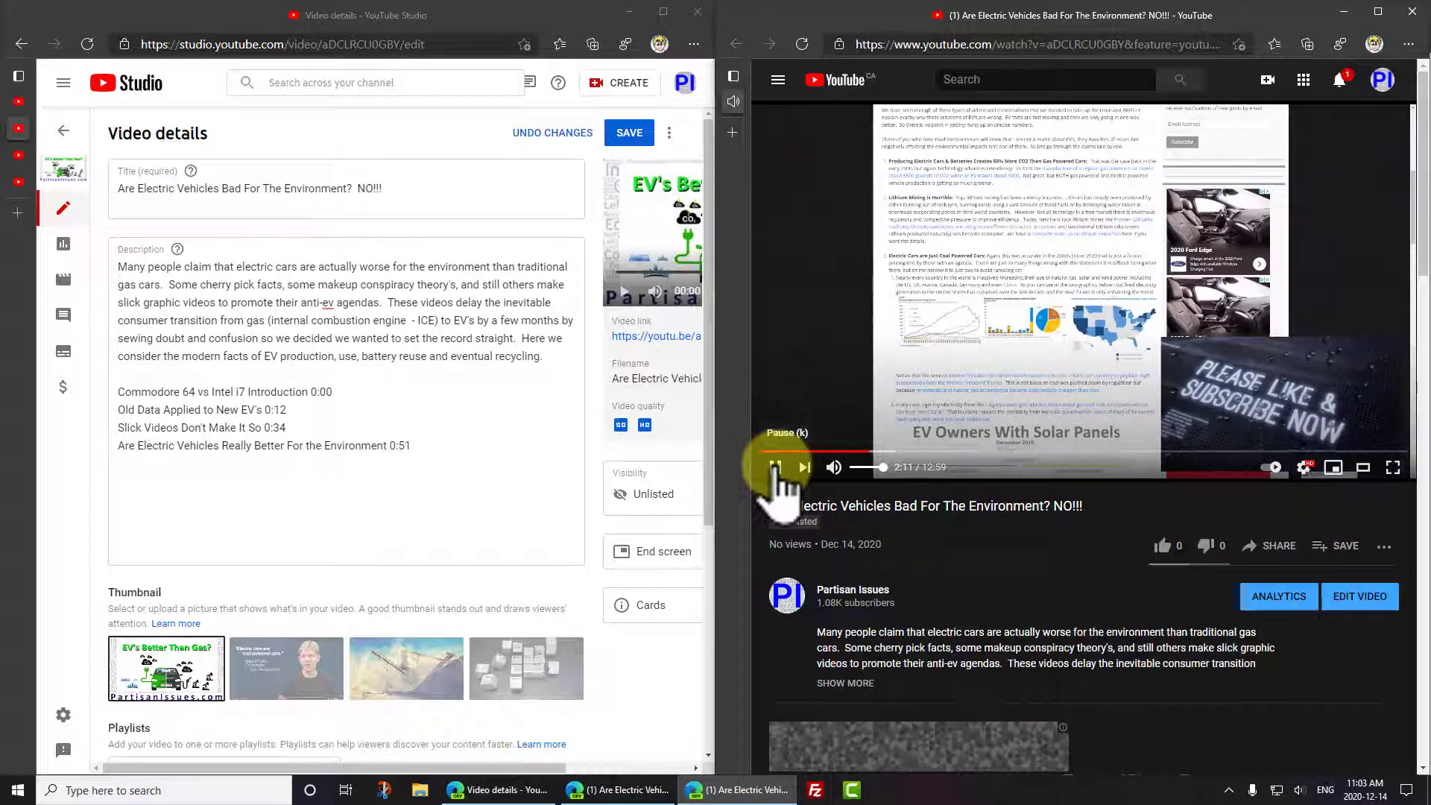
{"action": "left_click", "coordinate": [775, 468]}
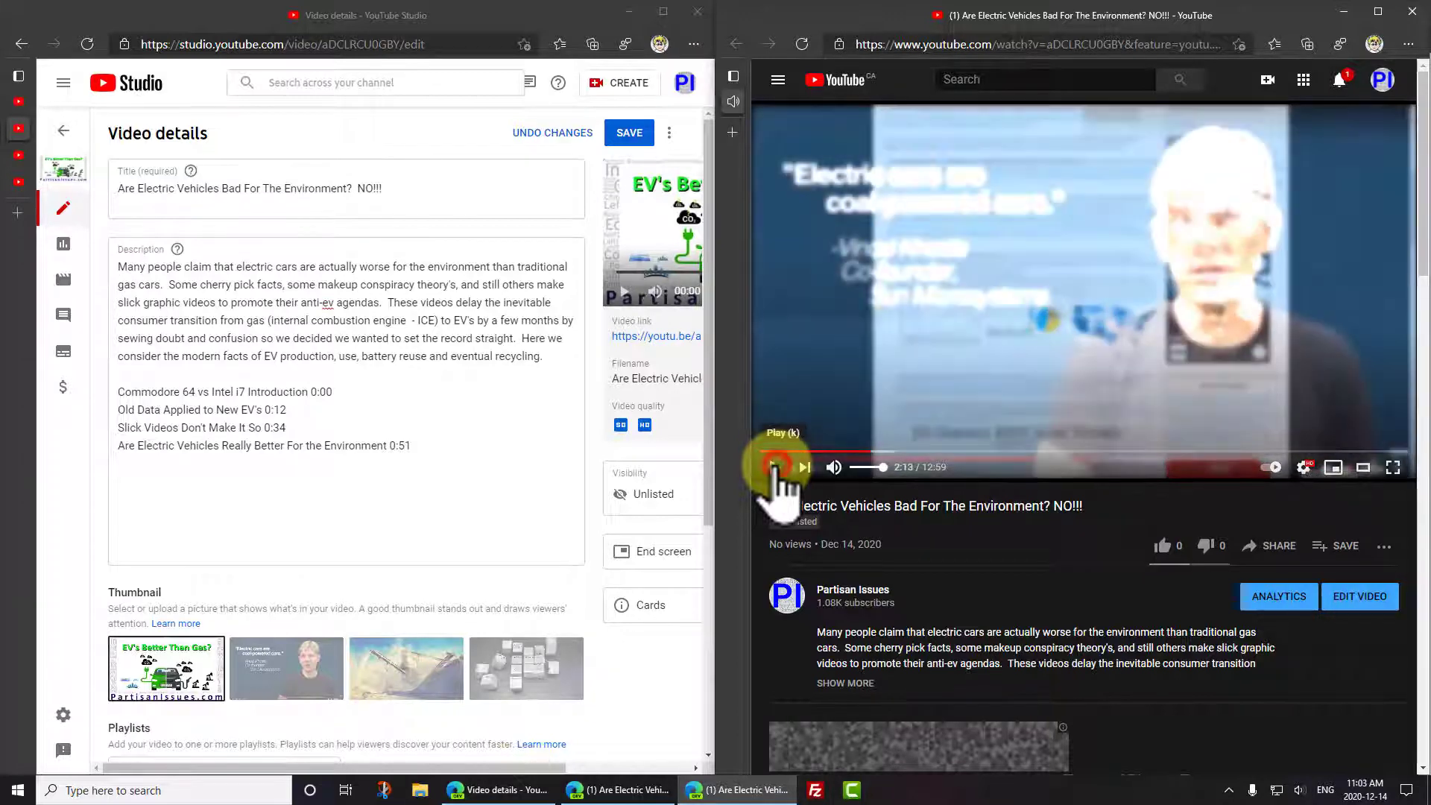
Step: Start a new chapter line after the last one, beginning 'Electric Cars Are'
{"action": "left_click", "coordinate": [434, 445]}
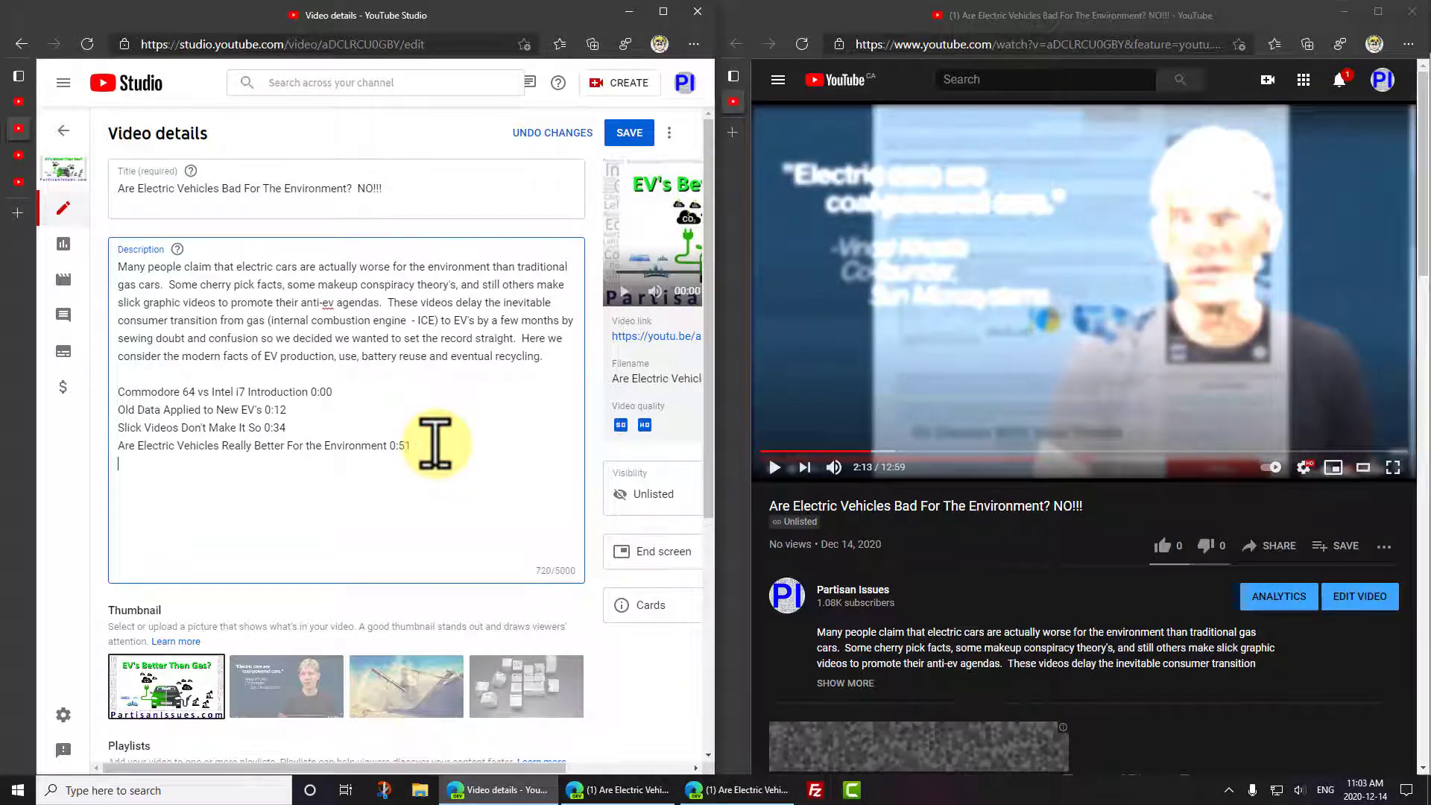
{"action": "key", "text": "Return"}
{"action": "type", "text": "Electric Cars "}
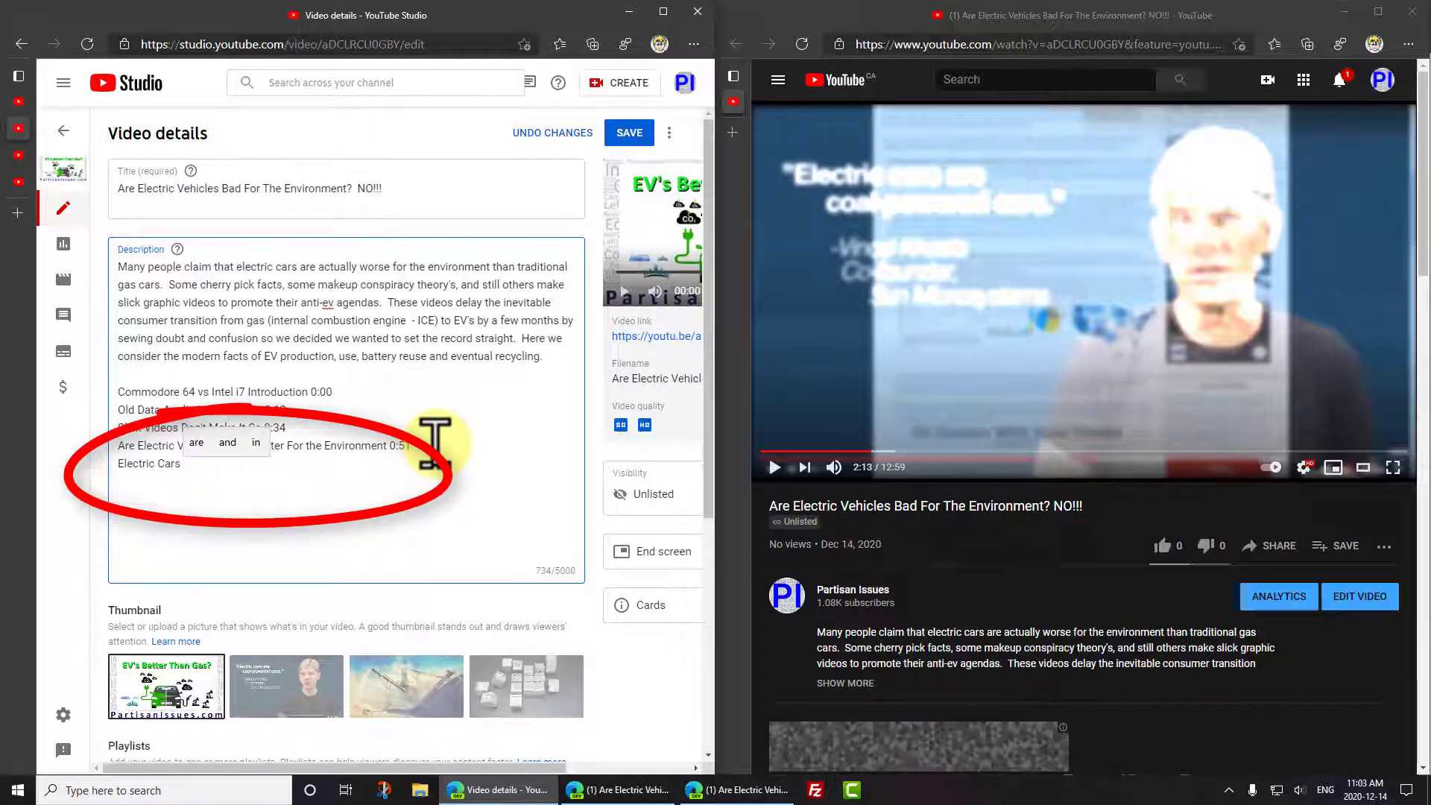
{"action": "type", "text": "Are Coal Powered Cars 2:13"}
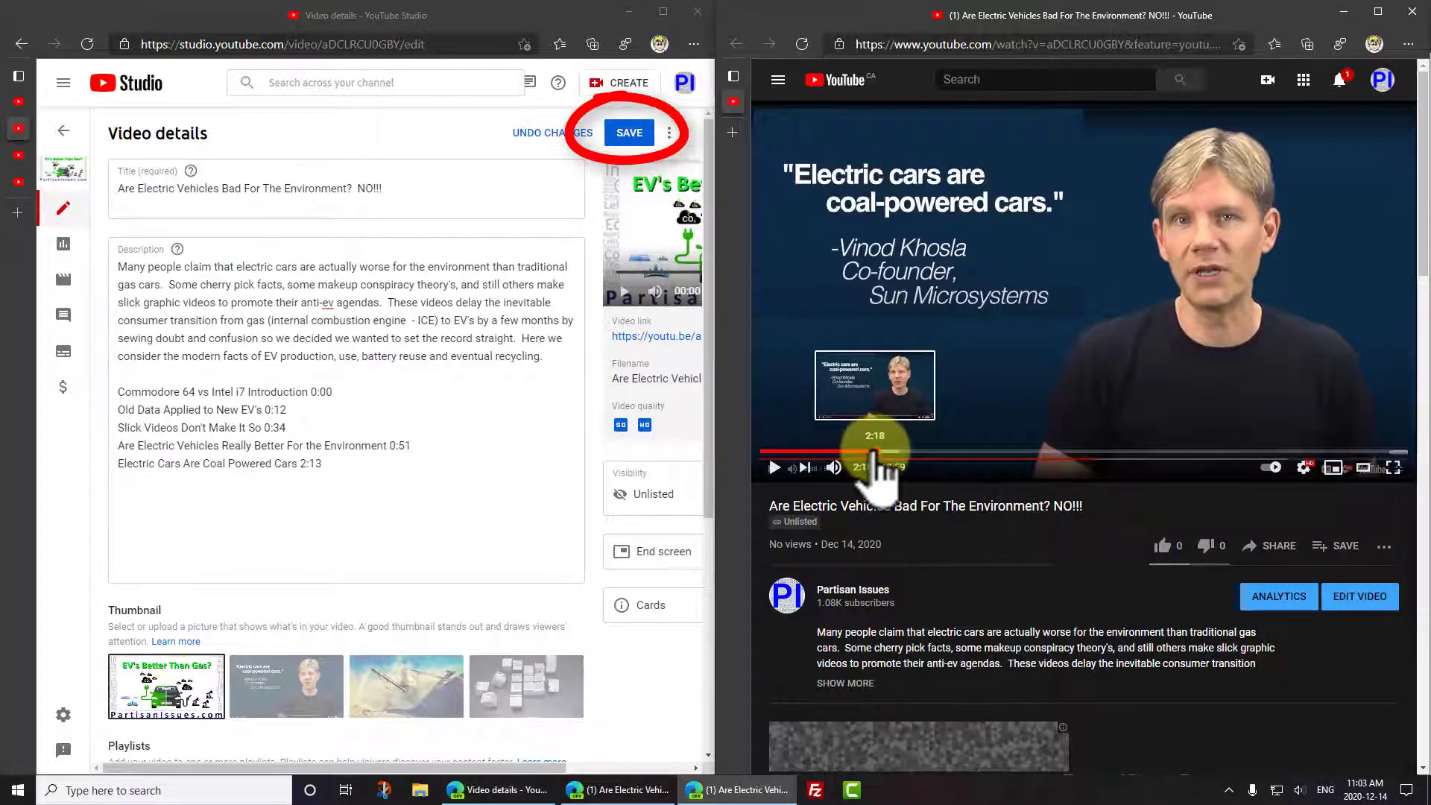
Step: Save the description, reload the watch page, and skip the ad to view named chapters
{"action": "left_click", "coordinate": [630, 134]}
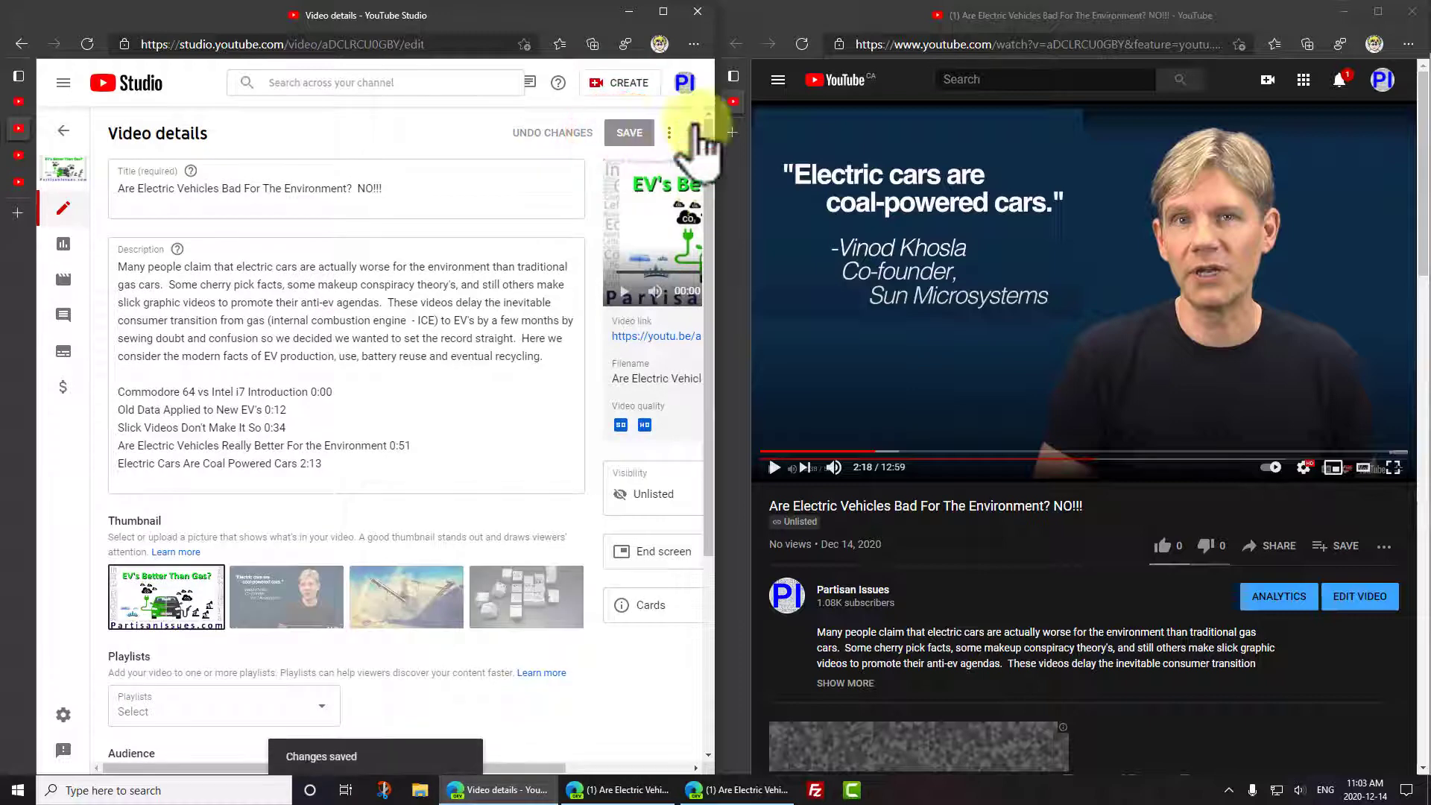
{"action": "left_click", "coordinate": [802, 45]}
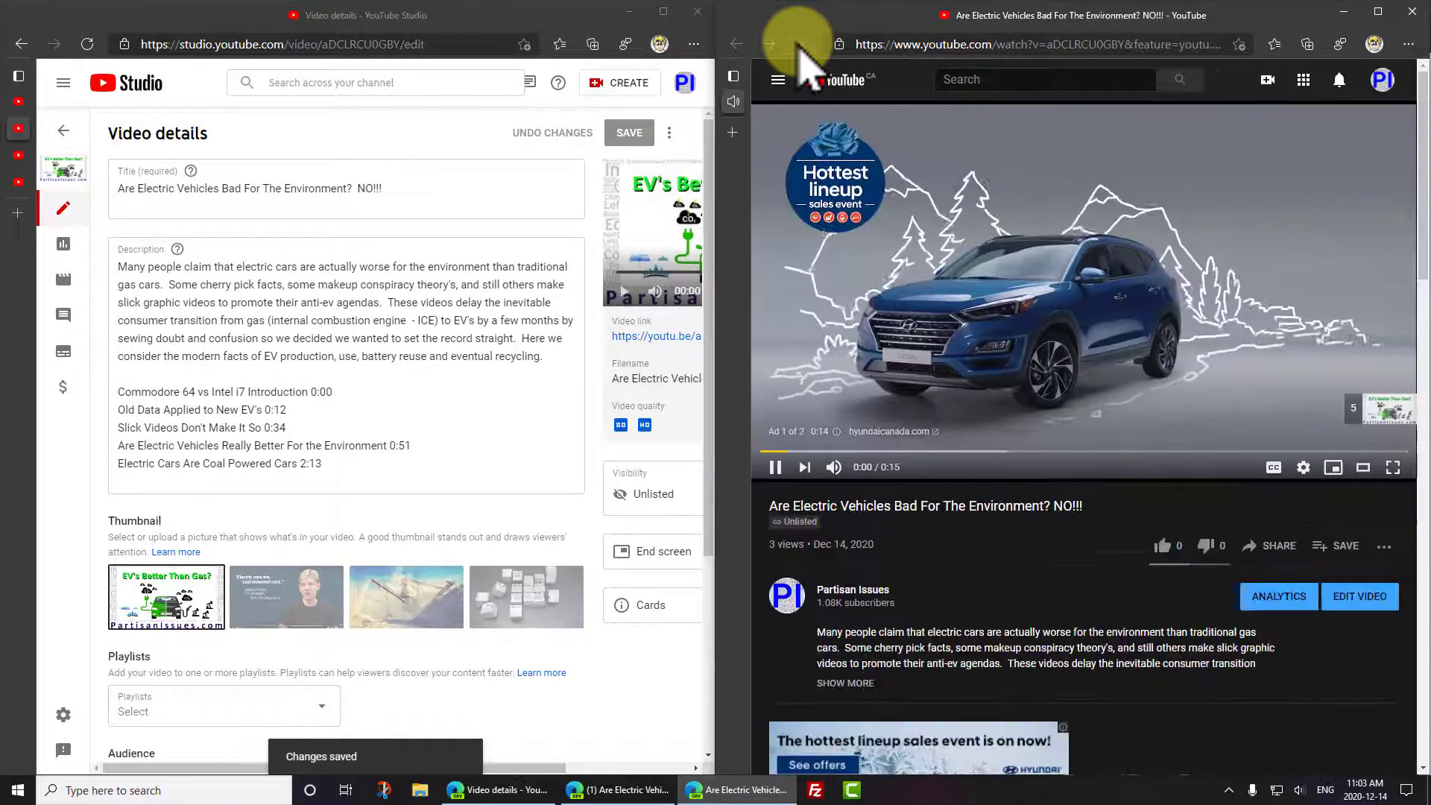
{"action": "left_click", "coordinate": [1371, 409]}
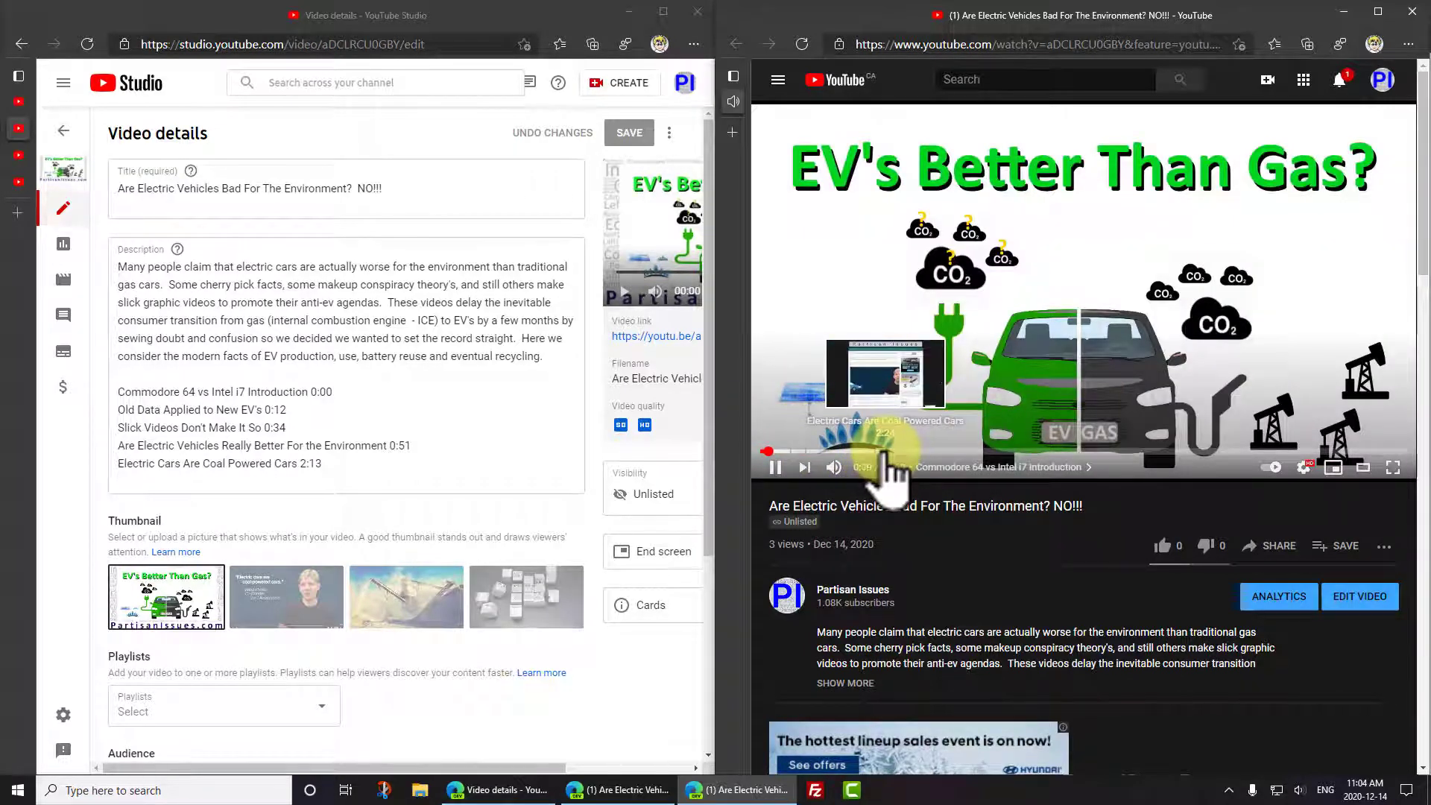
Step: Mute the video and play through it, pausing at 3:00 to time the remaining chapters
{"action": "left_click", "coordinate": [829, 467]}
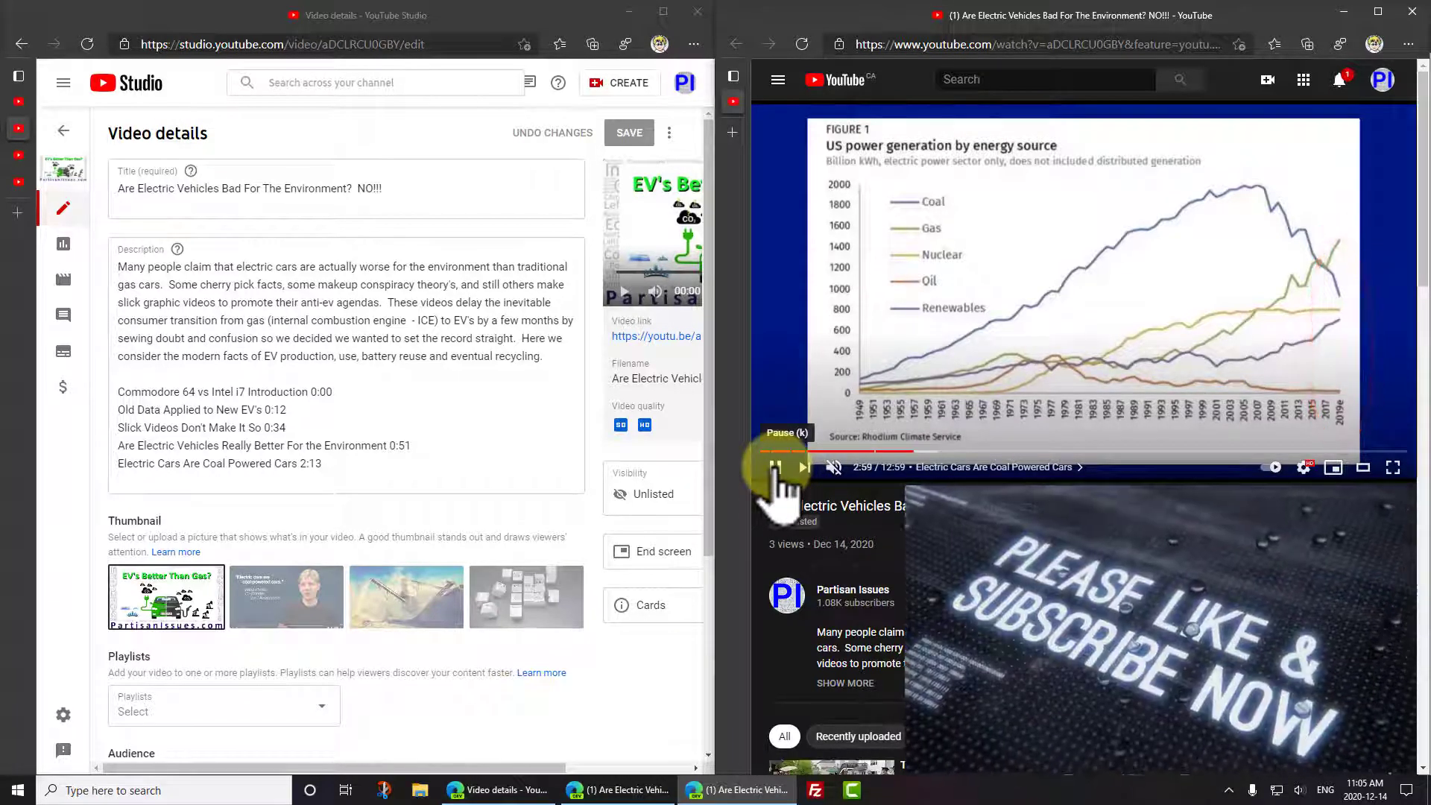
{"action": "left_click", "coordinate": [775, 470]}
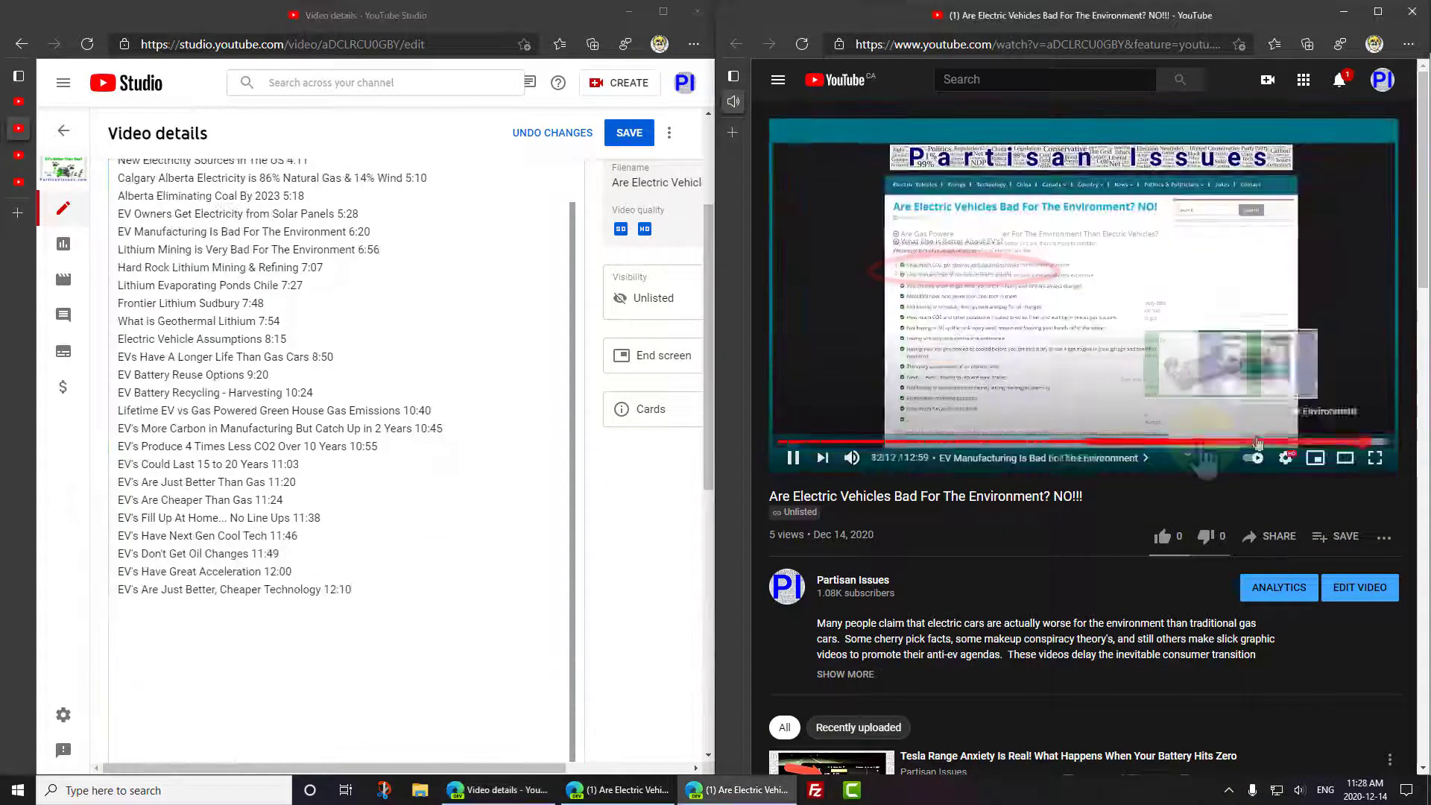
Step: Jump the video to about 8:45, mute it, and place the caret after the last chapter
{"action": "left_click", "coordinate": [1203, 441]}
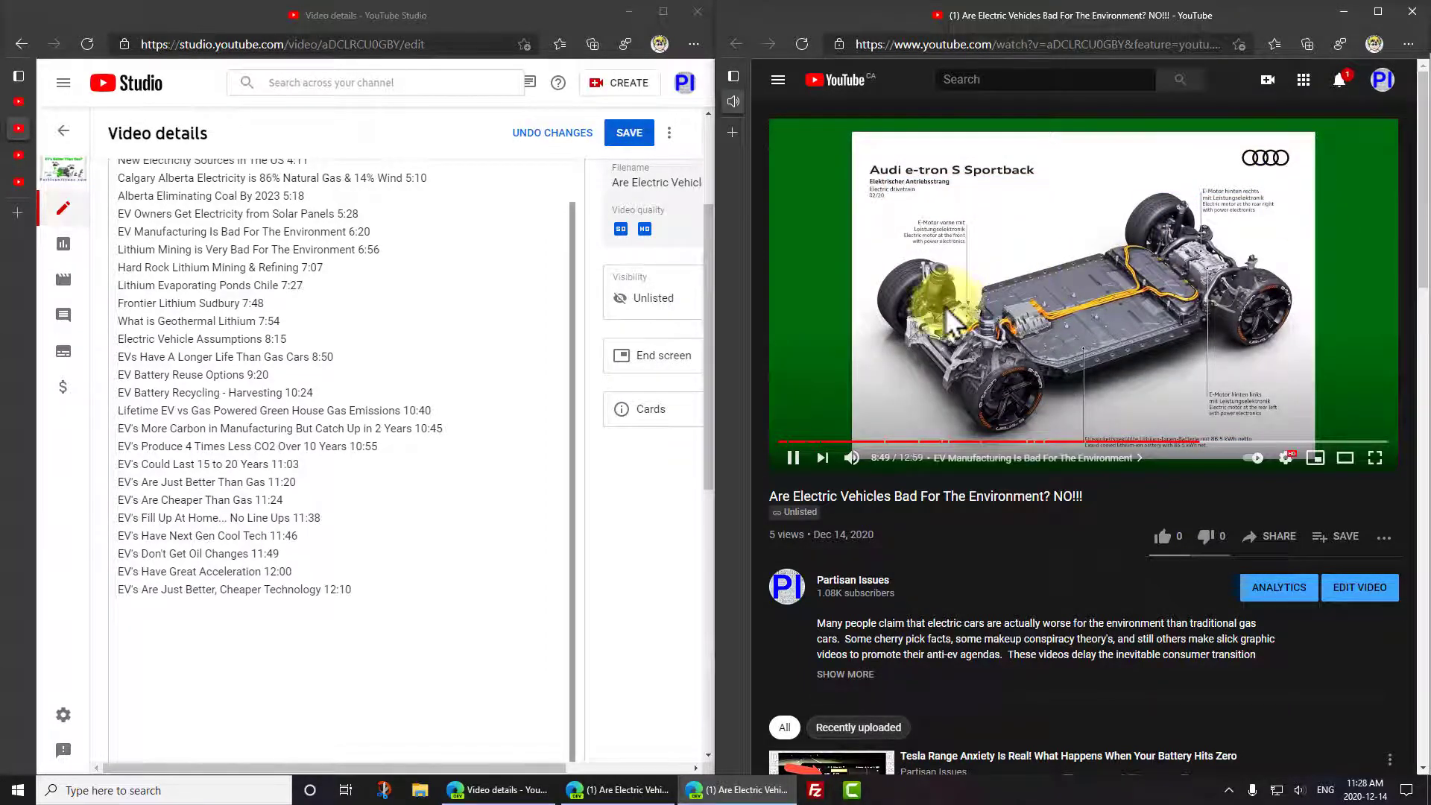
{"action": "left_click", "coordinate": [851, 458]}
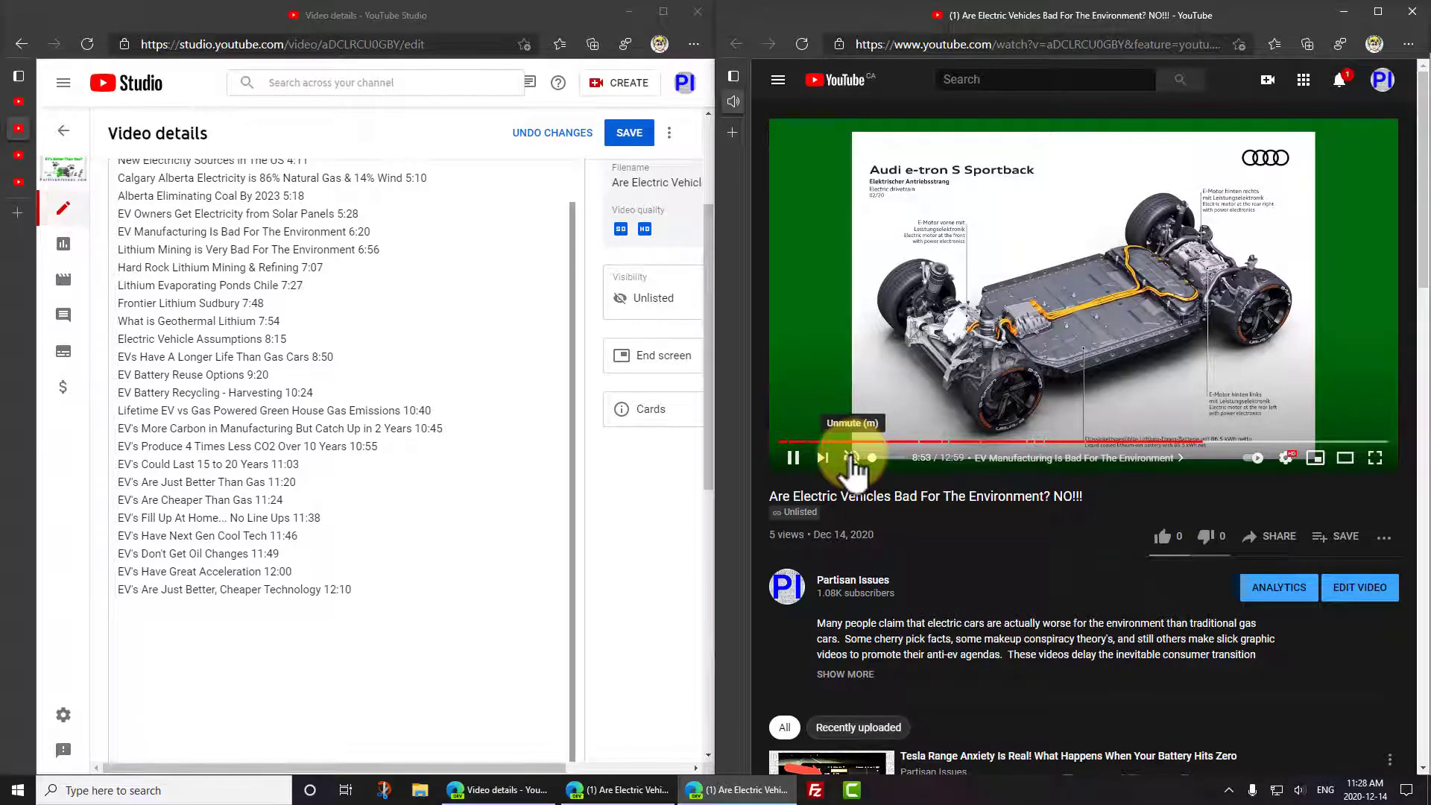
{"action": "left_click", "coordinate": [378, 587]}
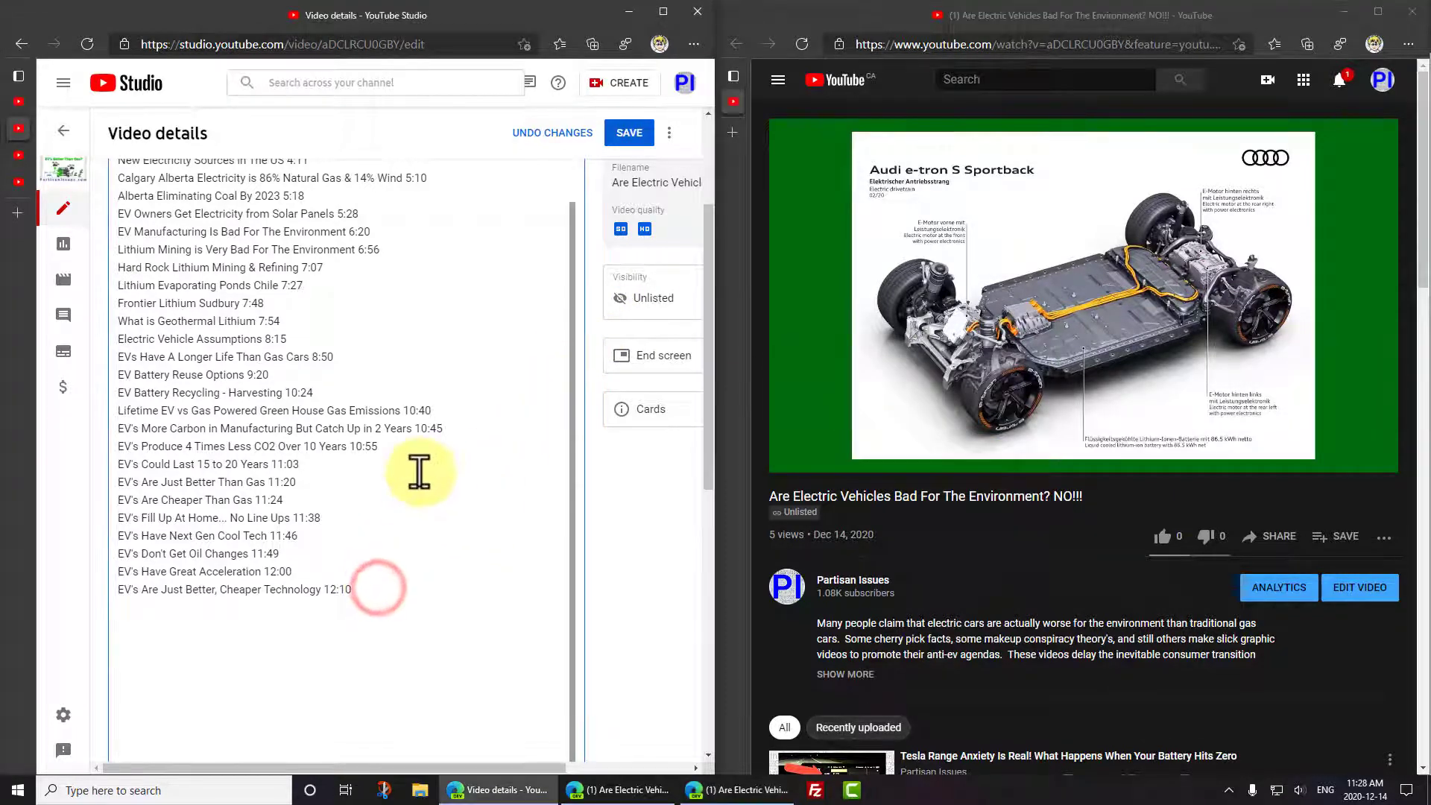
Step: Review the list ending 'EV's Are Just Better, Cheaper Technology 12:10' and save the description
{"action": "scroll", "coordinate": [419, 471], "scroll_direction": "up", "scroll_amount": 2}
{"action": "scroll", "coordinate": [281, 319], "scroll_direction": "down", "scroll_amount": 2}
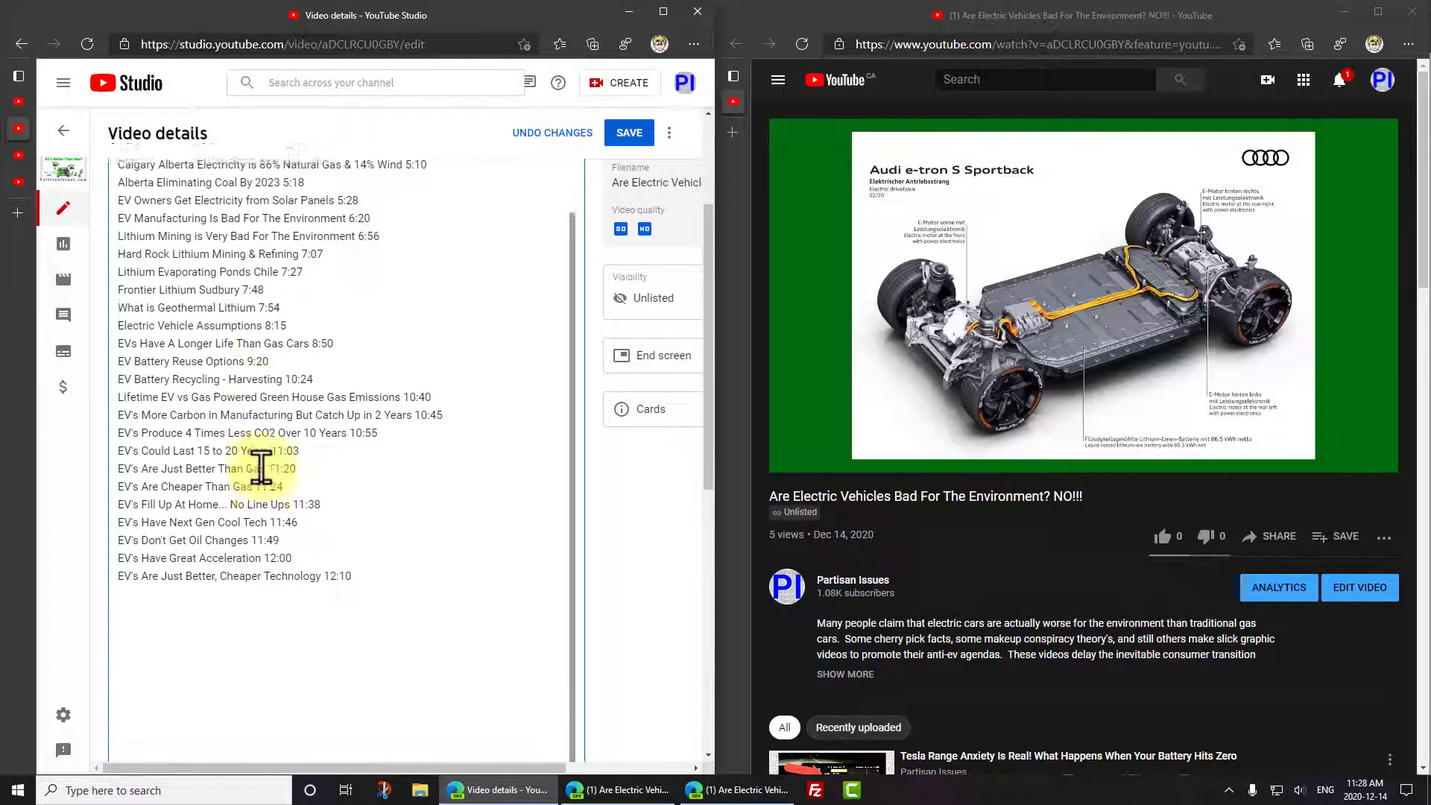
{"action": "scroll", "coordinate": [320, 457], "scroll_direction": "up", "scroll_amount": 3}
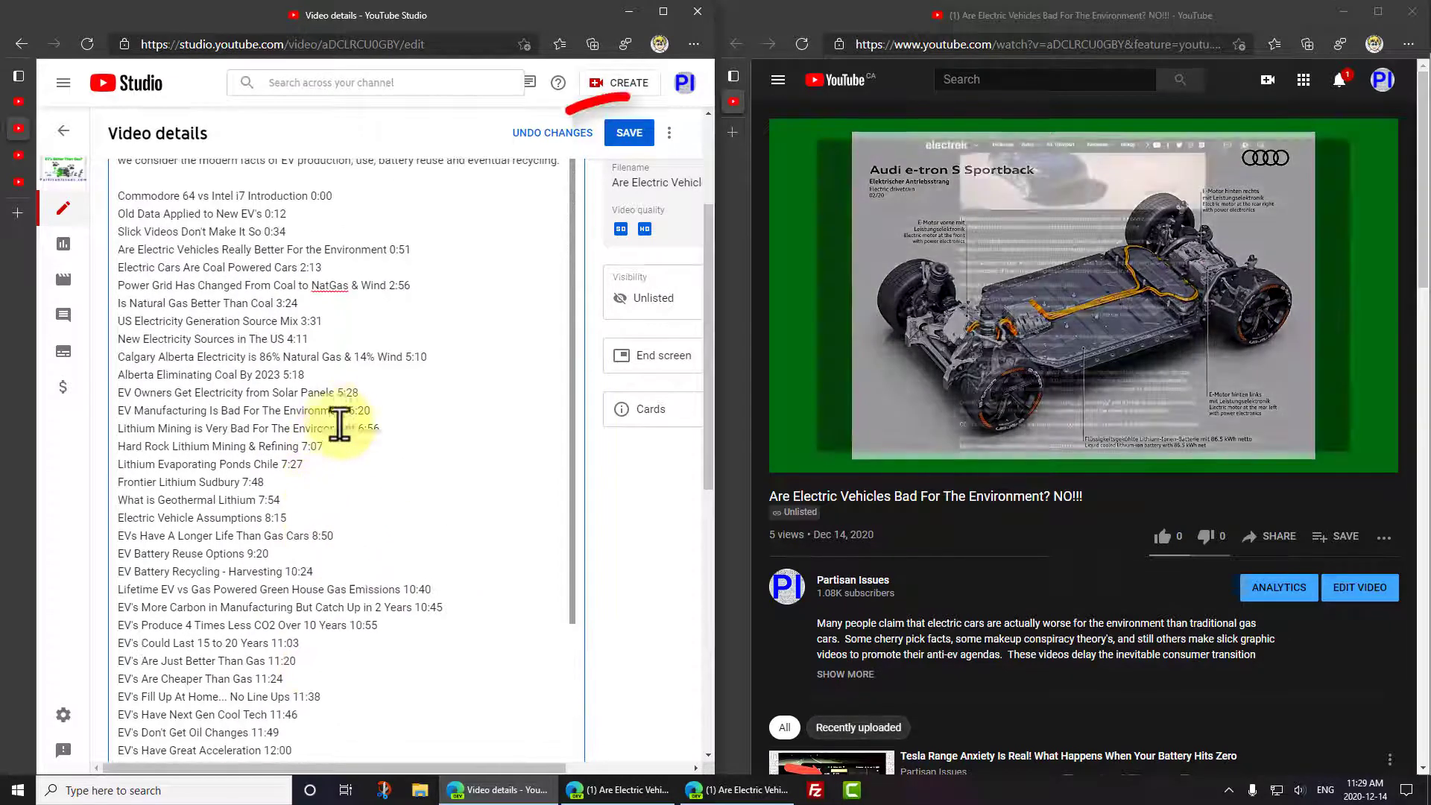
{"action": "left_click", "coordinate": [628, 133]}
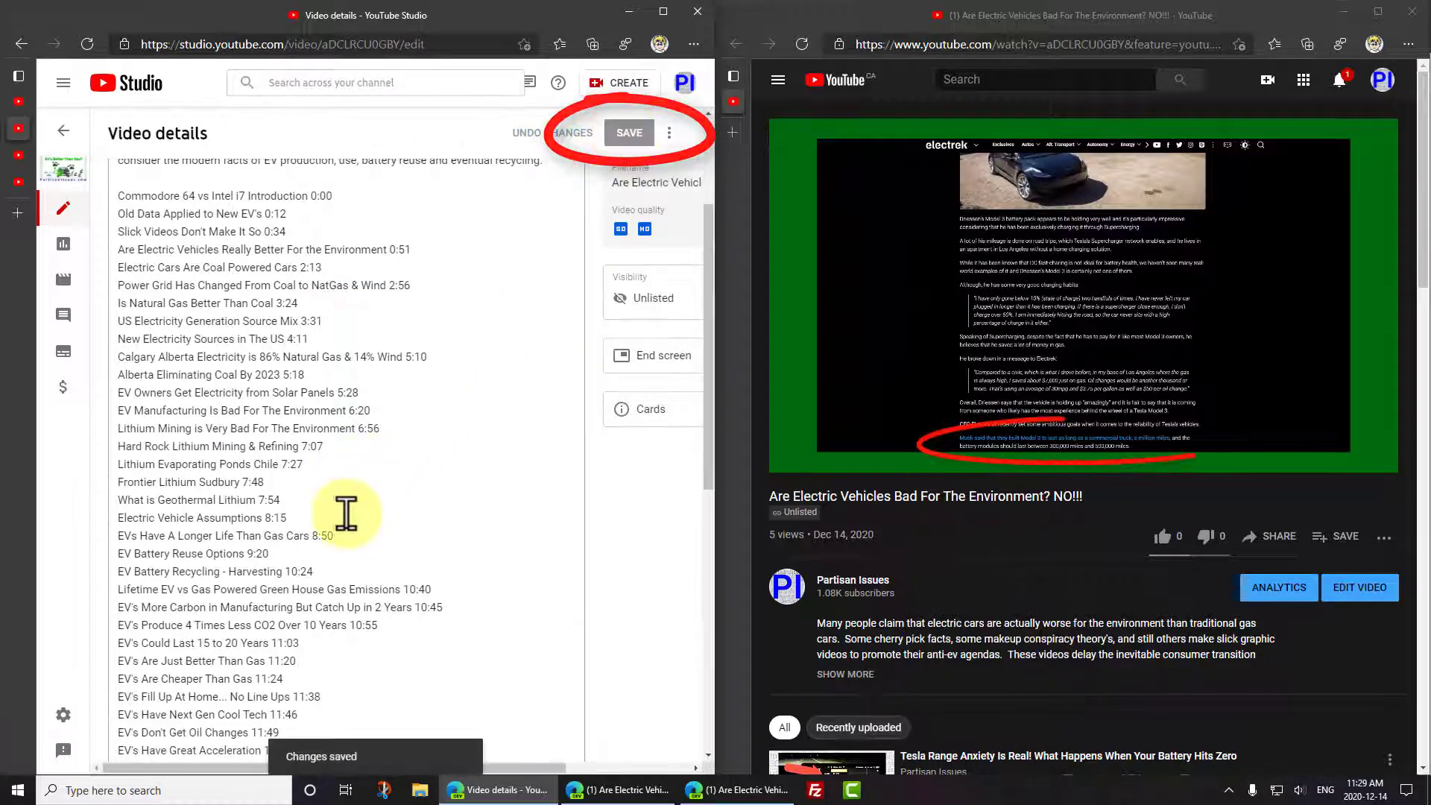
Step: Jump through the chapters at 6:02, 7:27 and 8:15, ending on Electric Vehicle Assumptions
{"action": "scroll", "coordinate": [363, 520], "scroll_direction": "down", "scroll_amount": 3}
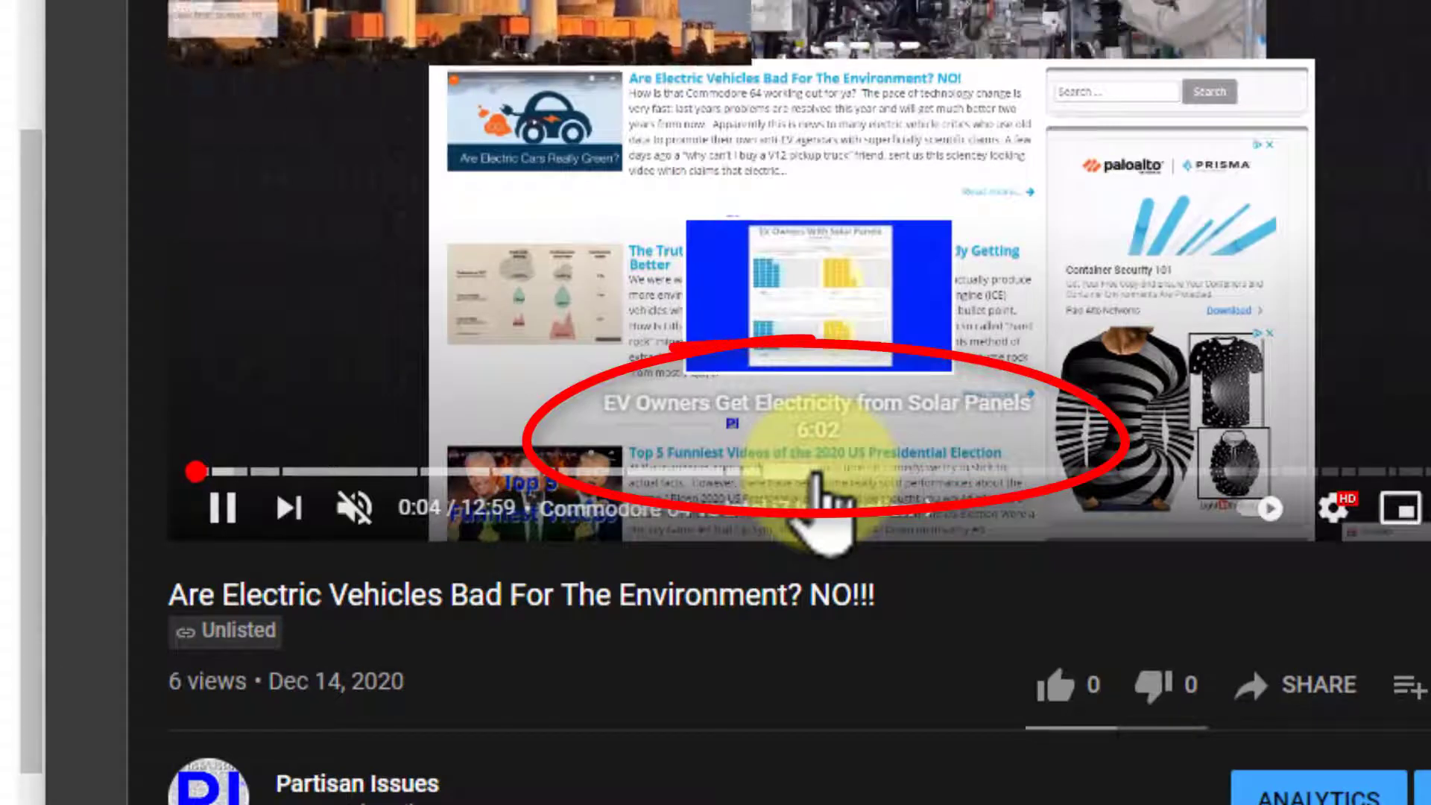
{"action": "left_click", "coordinate": [817, 470]}
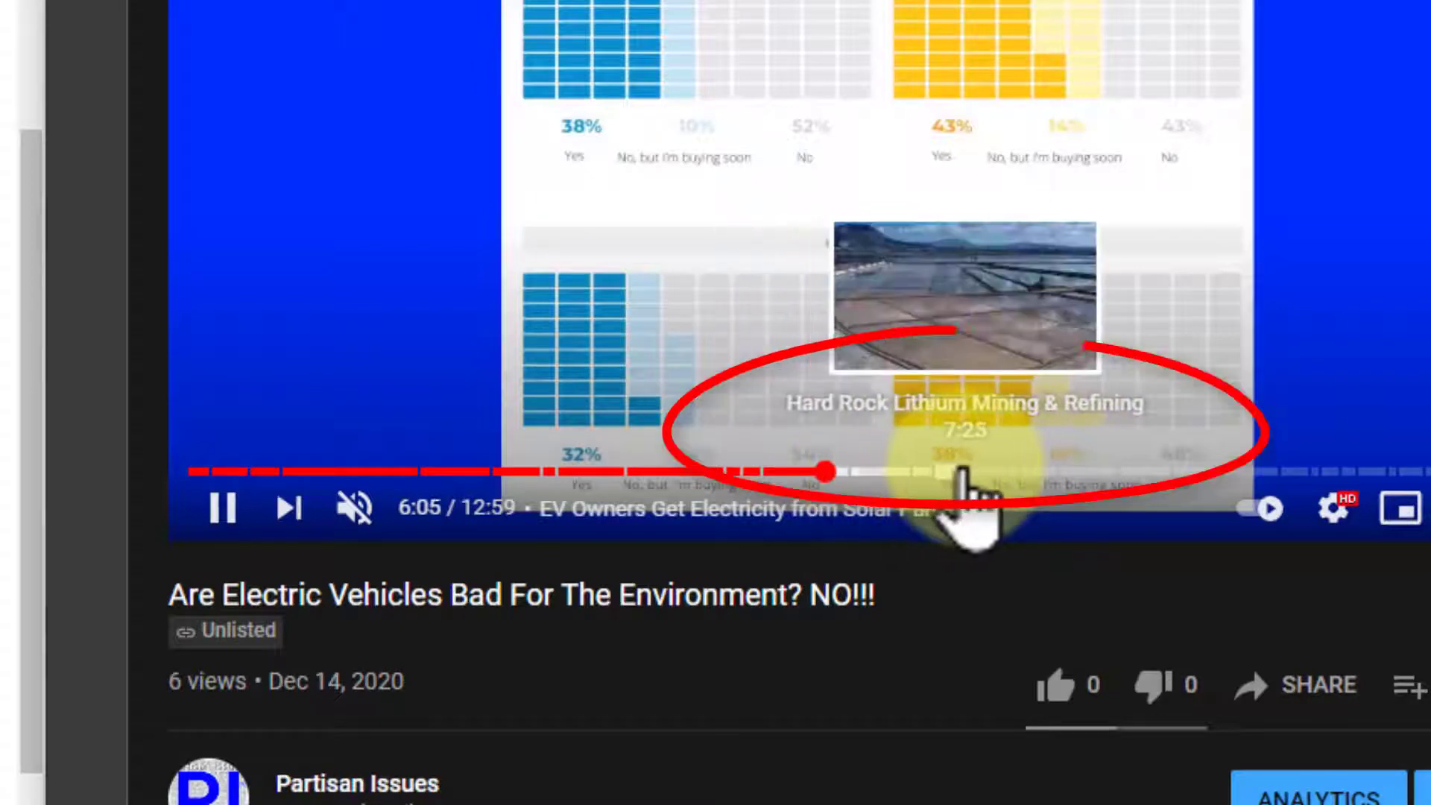
{"action": "left_click", "coordinate": [970, 471]}
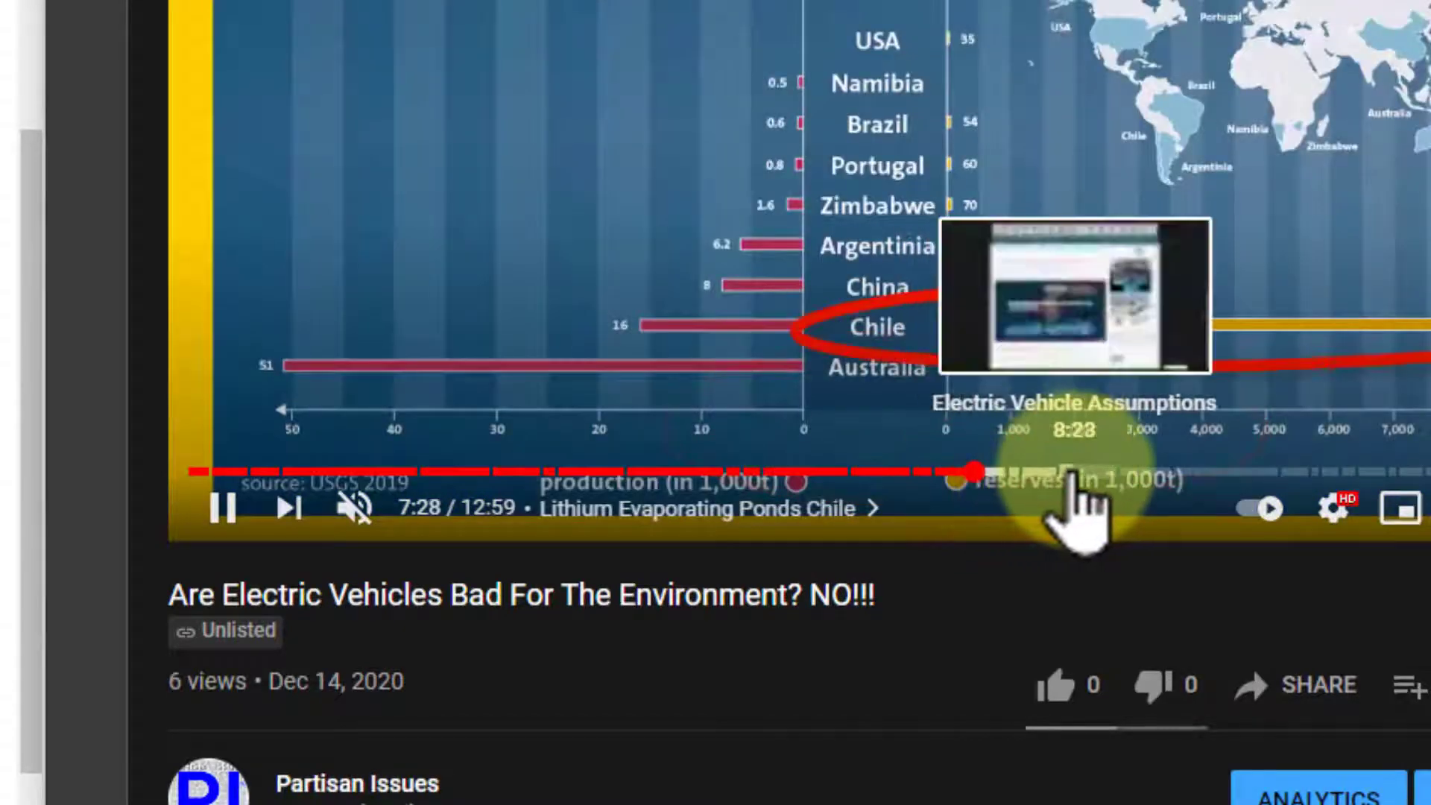
{"action": "left_click", "coordinate": [1054, 471]}
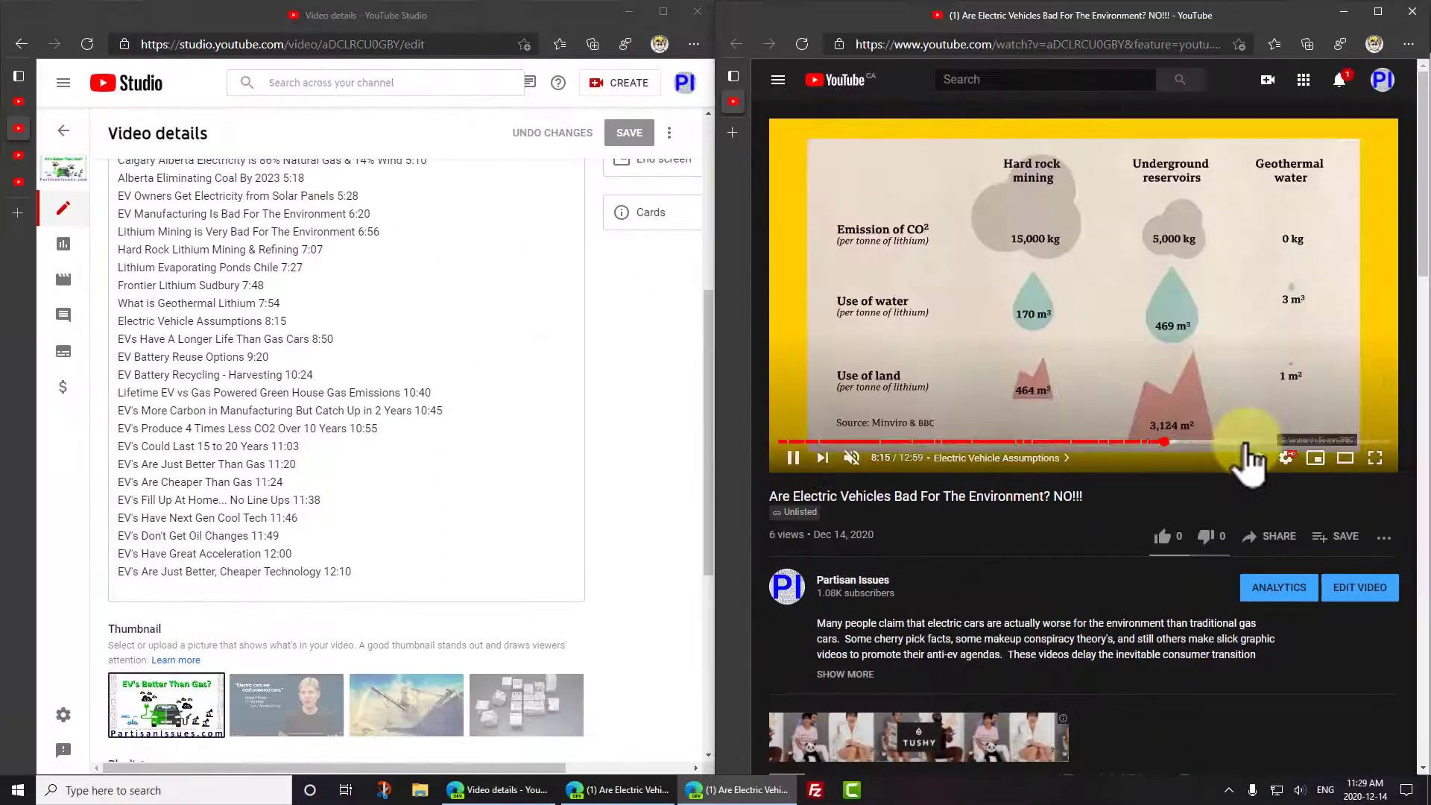
Step: Jump to 11:16, inside the "EV's Could Last 15 to 20 Years" chapter
{"action": "left_click", "coordinate": [1305, 443]}
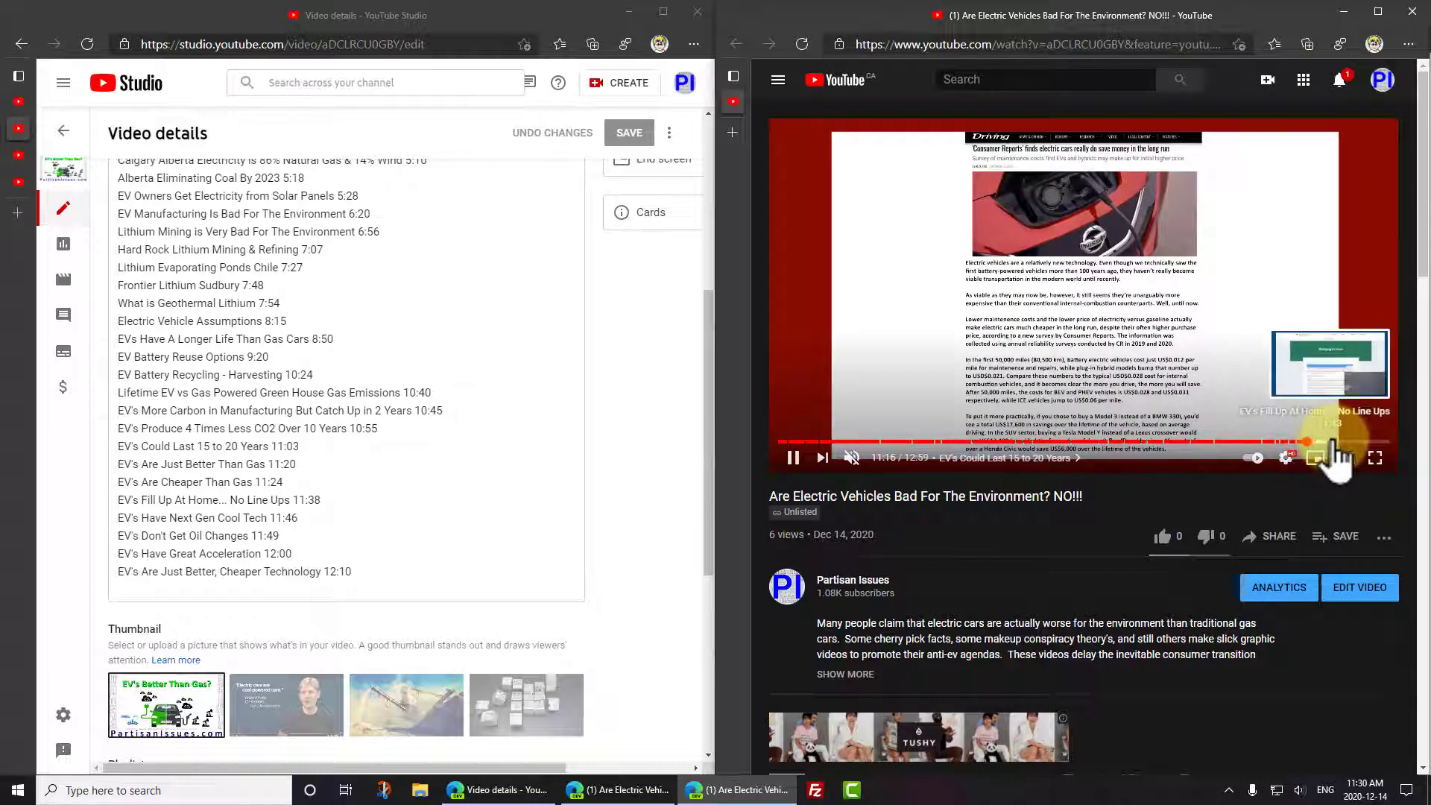